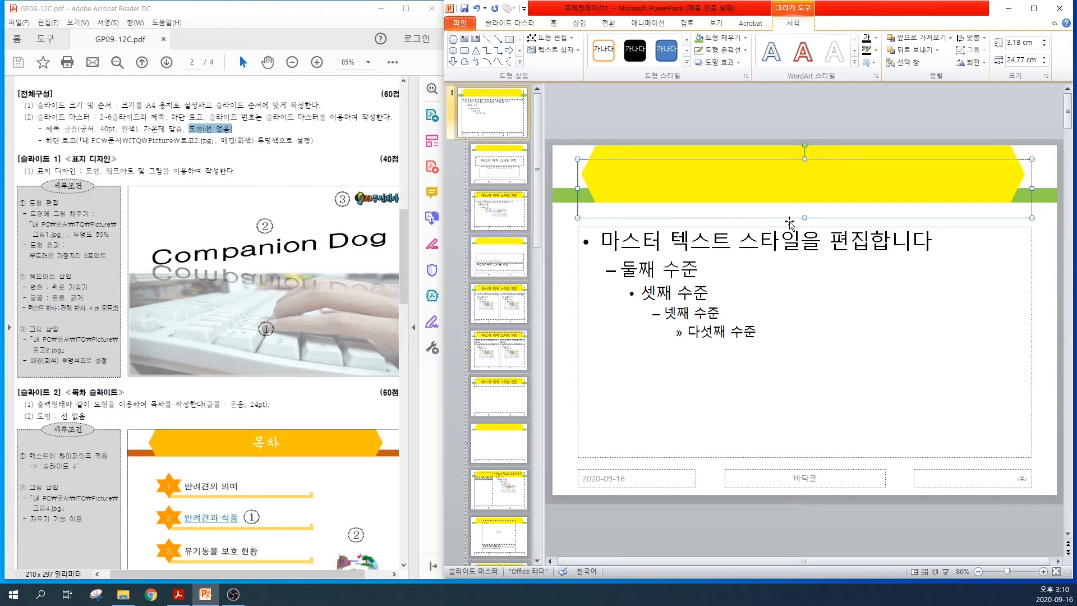
# Bring the master title placeholder in front of the yellow shape and format its text as 궁서, 40 pt, white
pyautogui.click(950, 38)
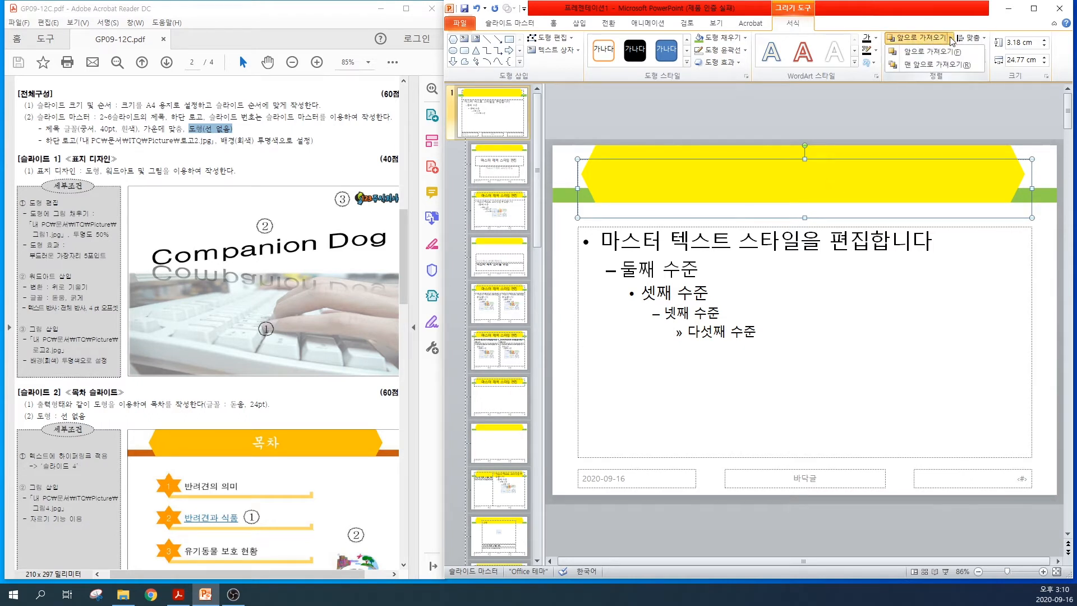
pyautogui.click(926, 66)
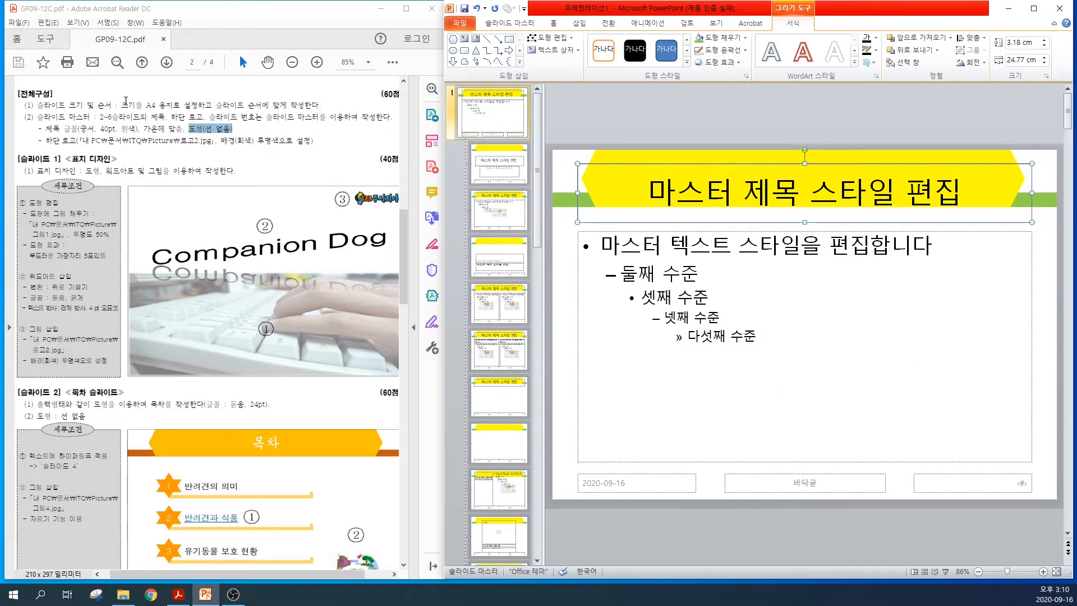
pyautogui.click(553, 23)
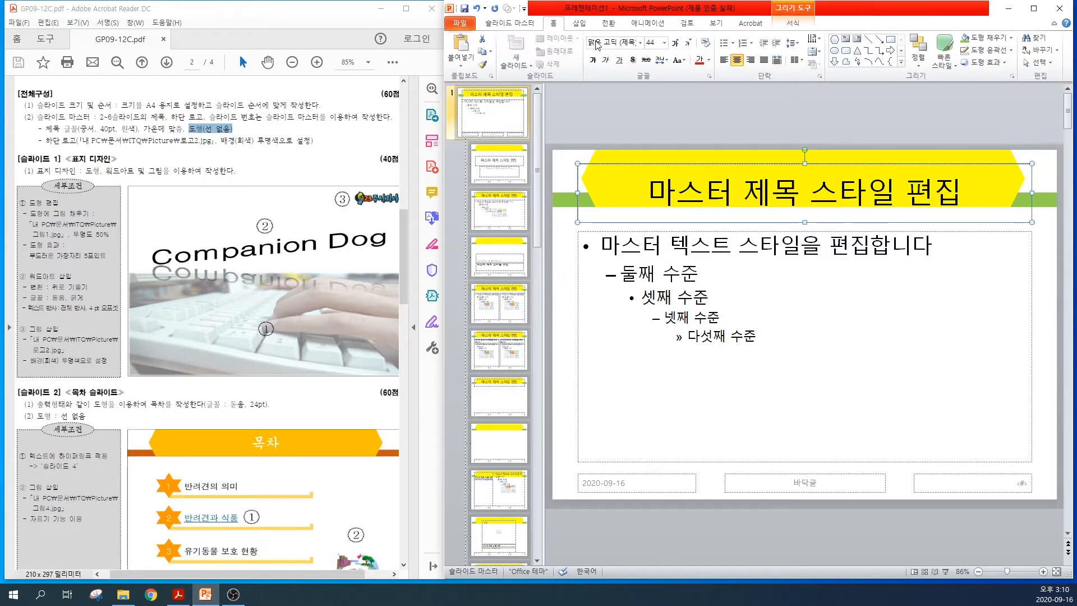
pyautogui.click(609, 42)
pyautogui.write('궁서')
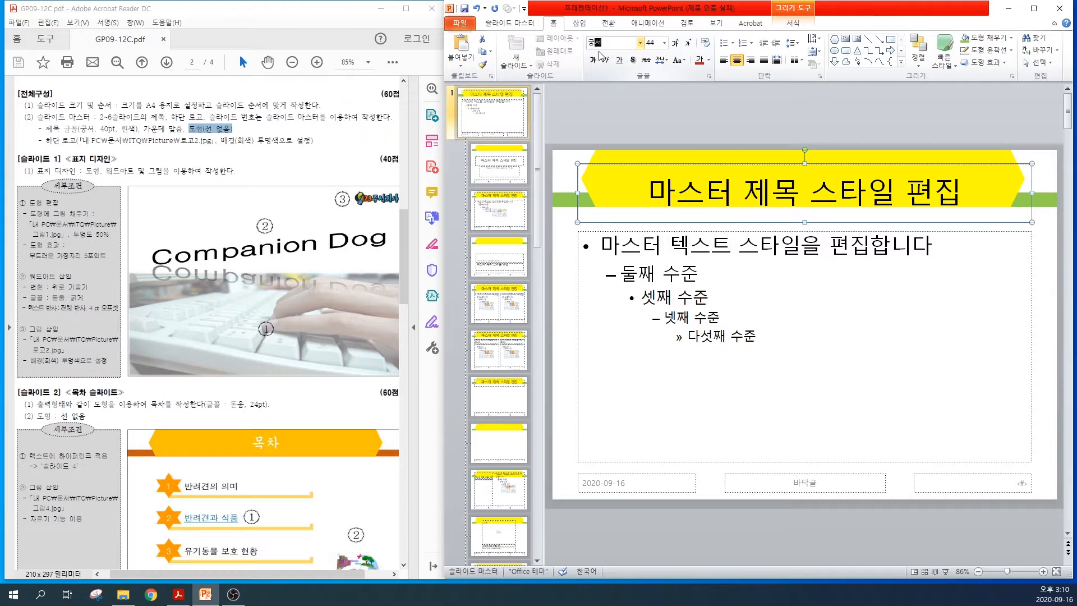
pyautogui.press('Return')
pyautogui.click(690, 49)
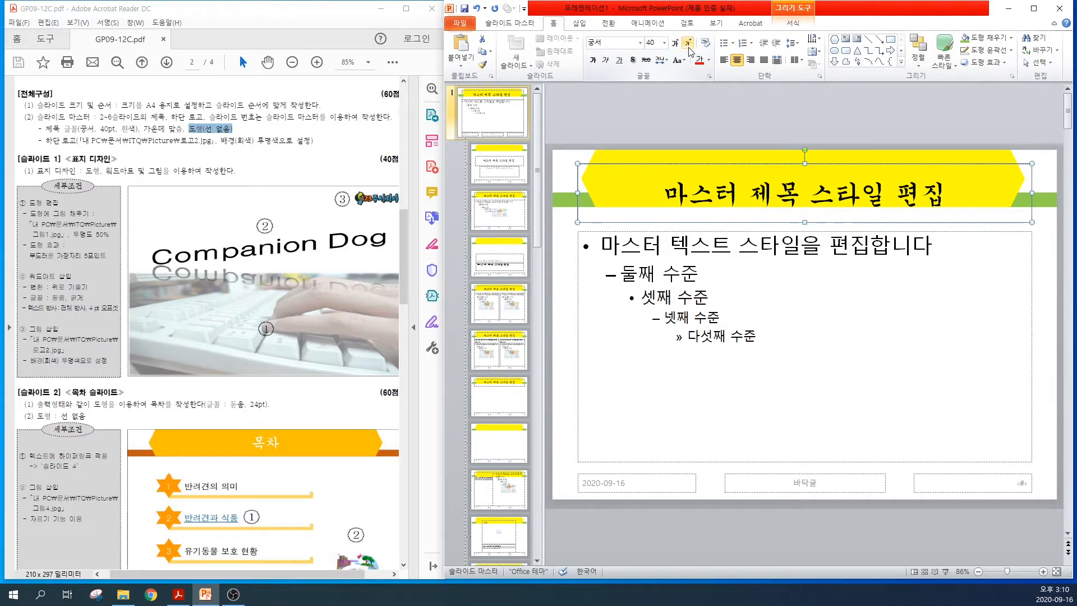
pyautogui.click(709, 60)
pyautogui.click(698, 84)
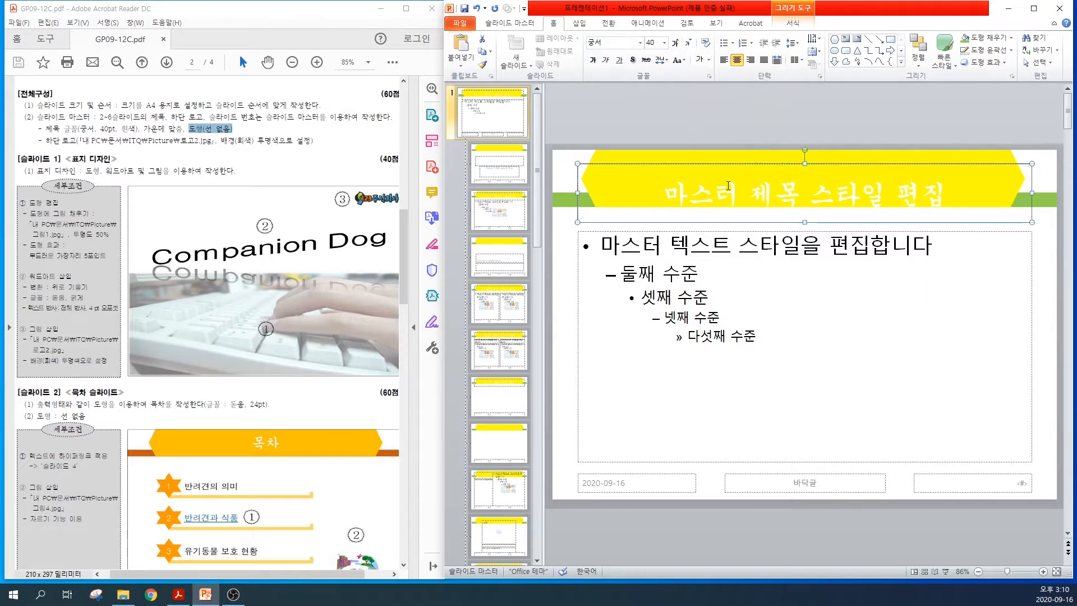
# Nudge the title placeholder up until its text is centred on the yellow banner, and deselect it
pyautogui.press('Up')
pyautogui.press('Up')
pyautogui.press('Up')
pyautogui.press('Up')
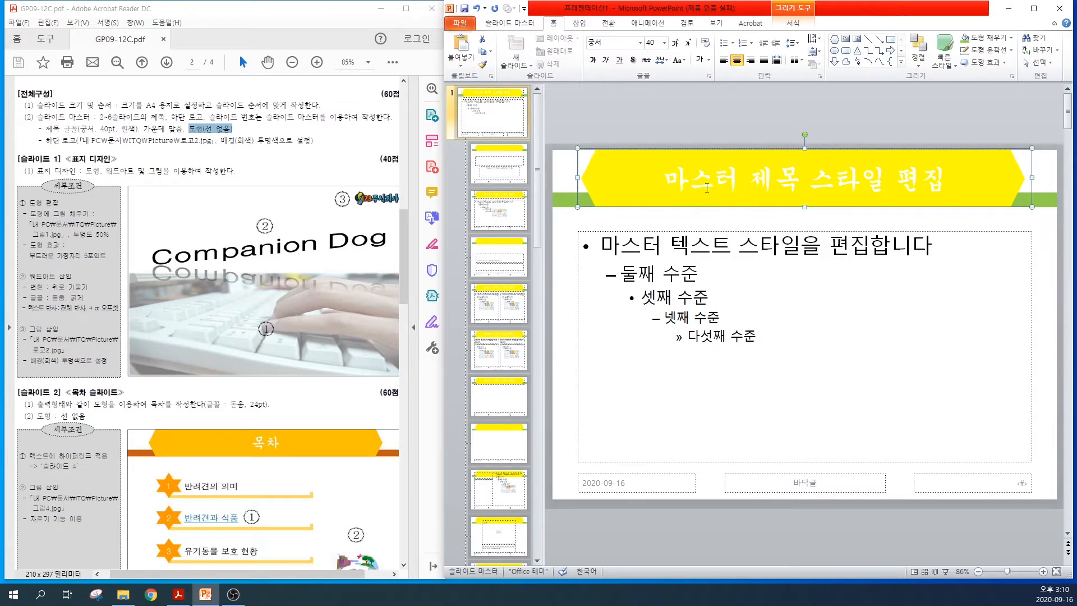
pyautogui.click(565, 471)
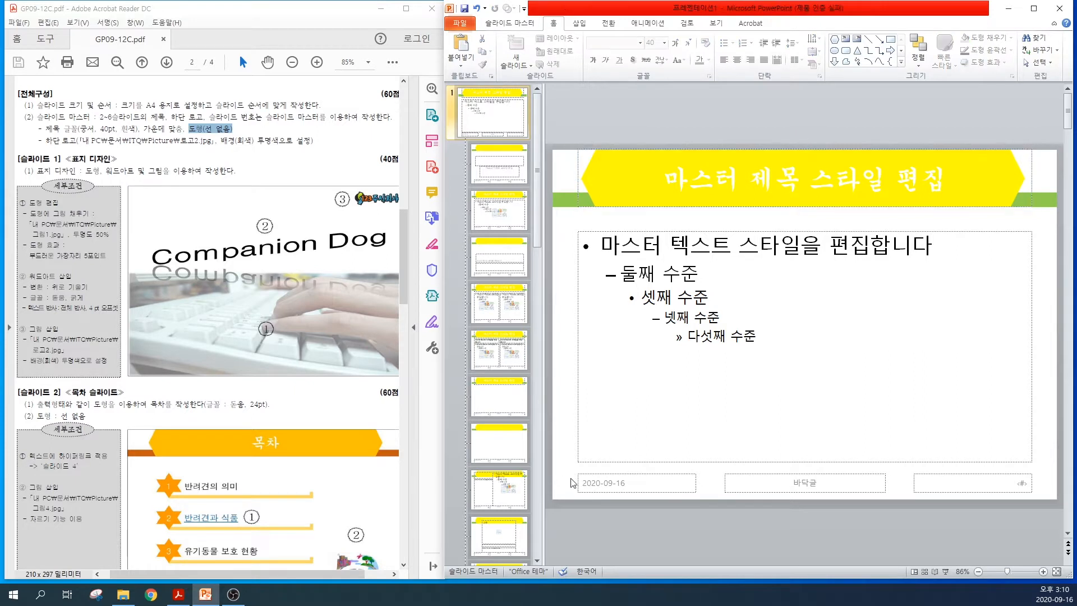
# Insert the picture 로고2 from the 문서 > ITQ > Picture folder on the slide master
pyautogui.click(577, 23)
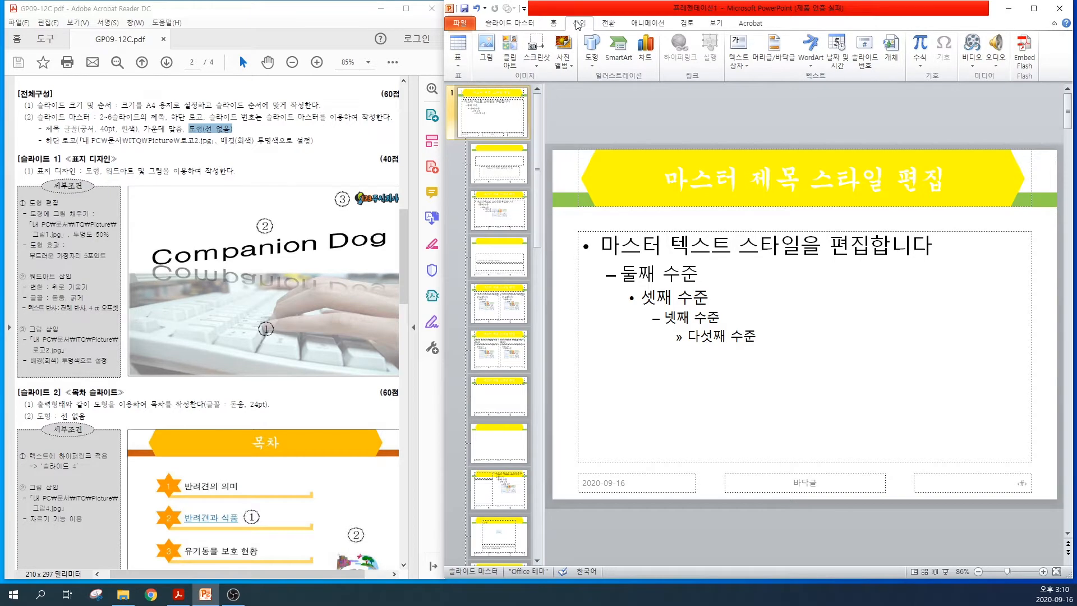
pyautogui.click(488, 49)
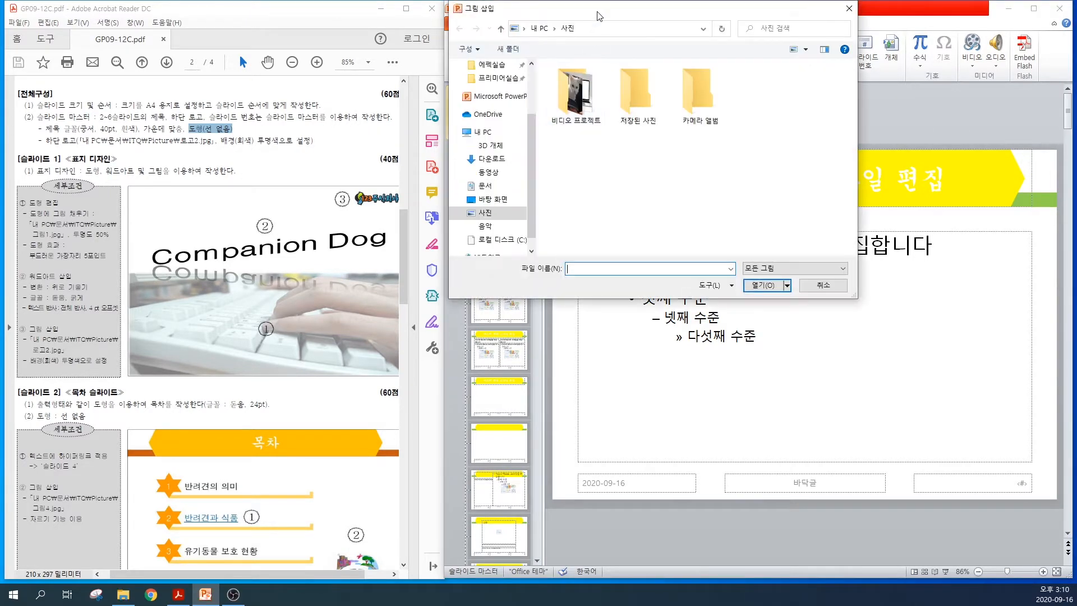
pyautogui.click(489, 188)
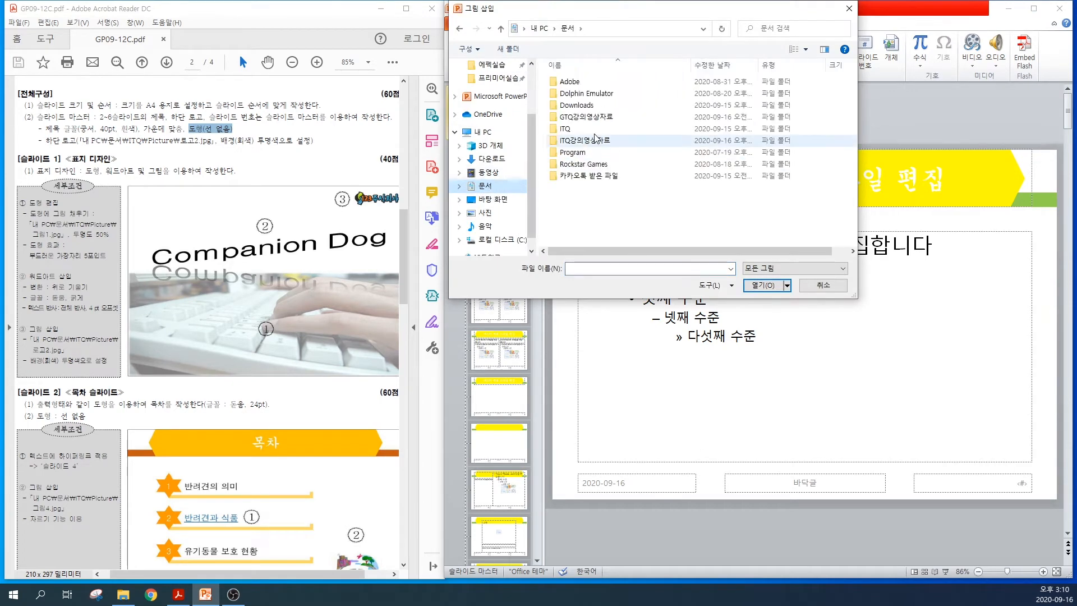
pyautogui.doubleClick(568, 131)
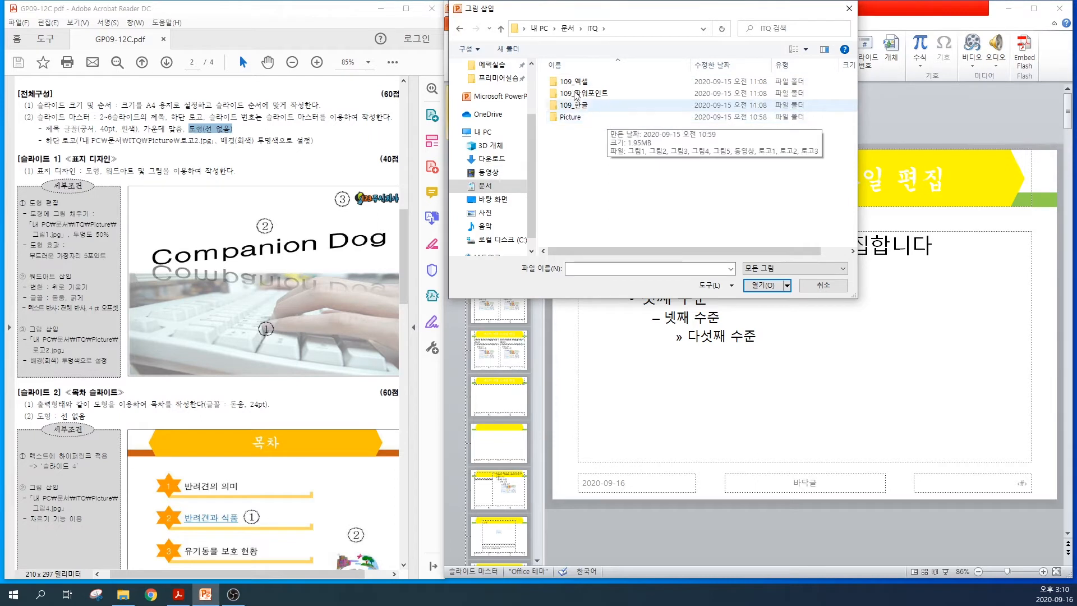
pyautogui.doubleClick(608, 119)
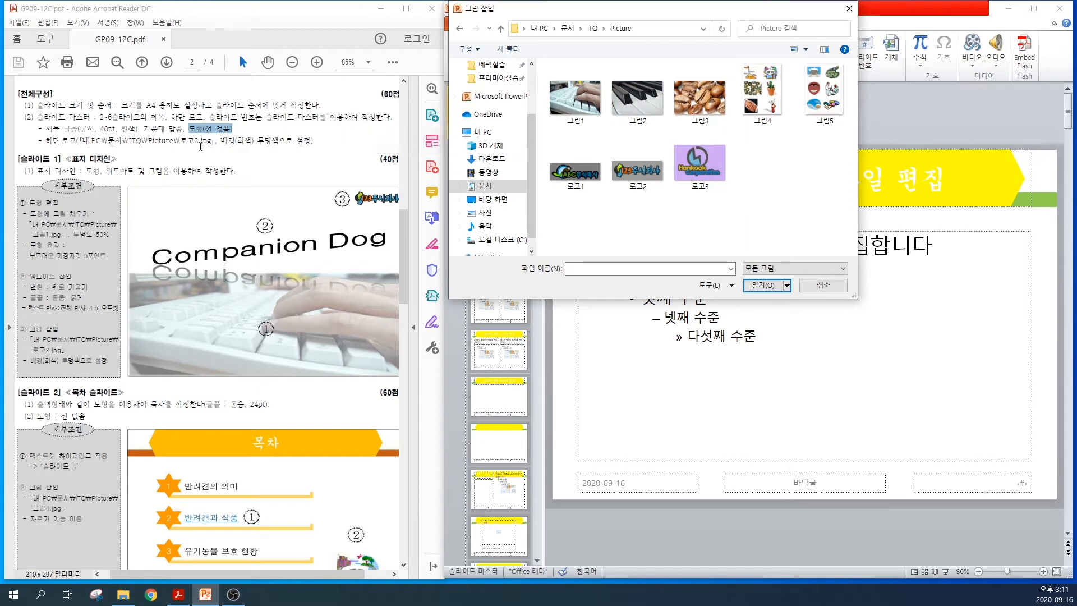
pyautogui.moveTo(169, 140); pyautogui.dragTo(211, 140)
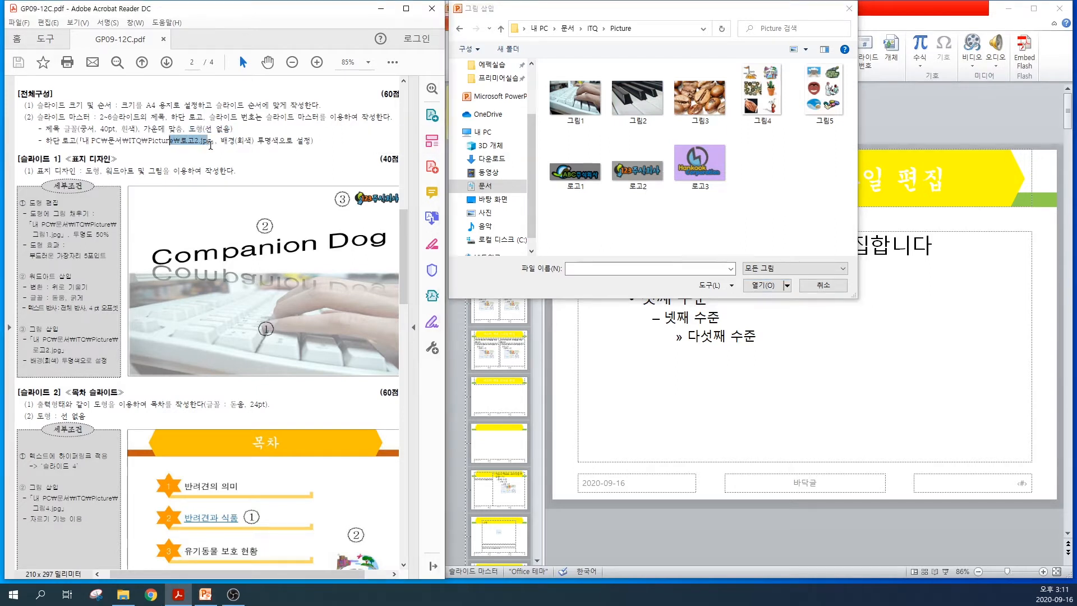
pyautogui.click(637, 170)
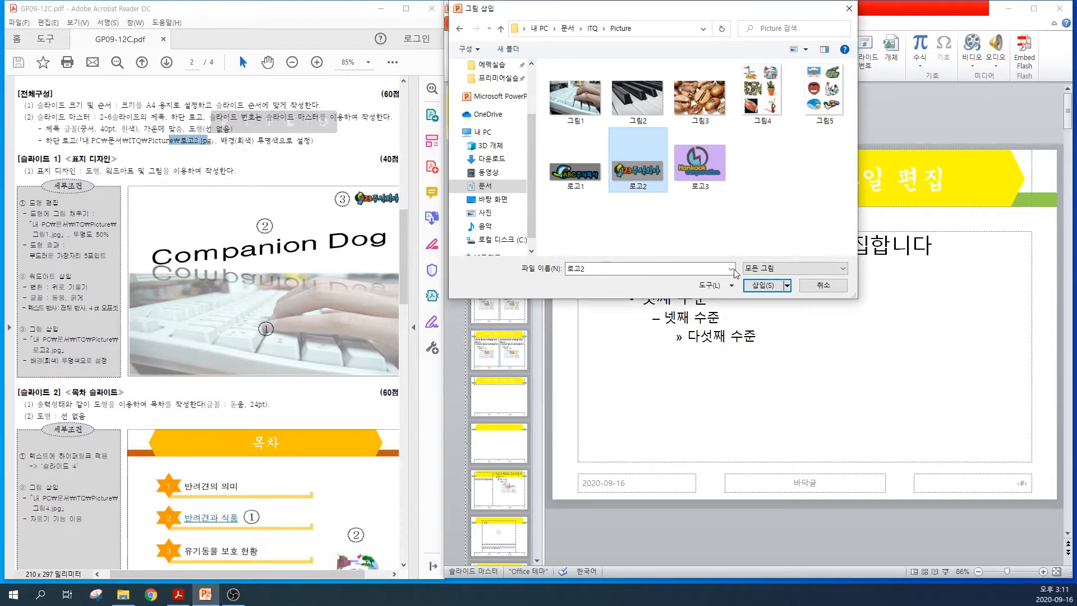
pyautogui.click(760, 289)
pyautogui.moveTo(761, 292); pyautogui.dragTo(737, 300)
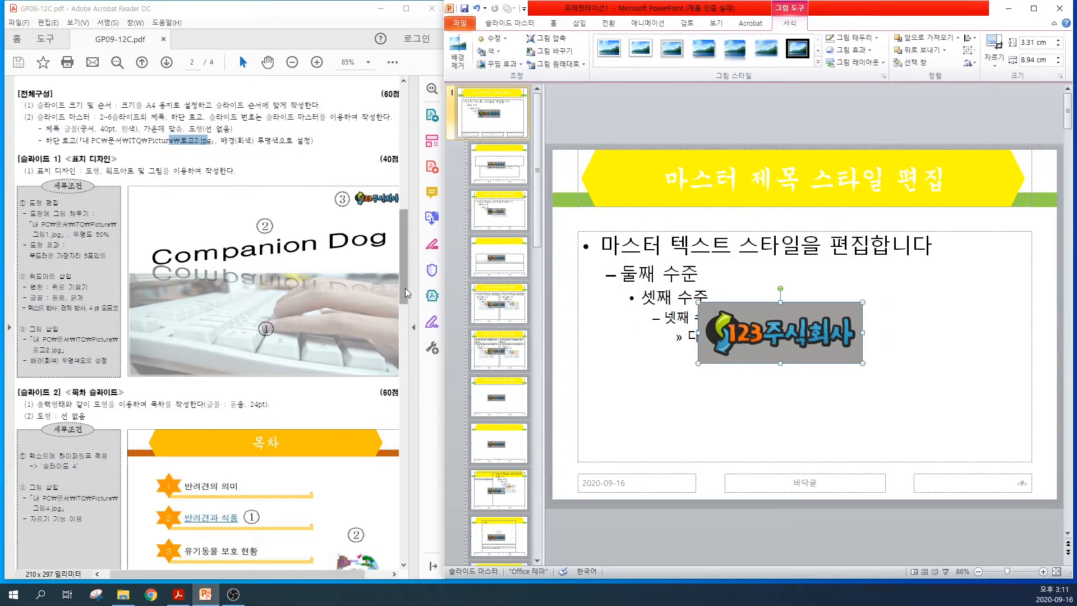
# Place the logo in the lower-left corner of the master slide and shrink it to about 1.76 × 4.76 cm
pyautogui.scroll(-3, 215, 439)
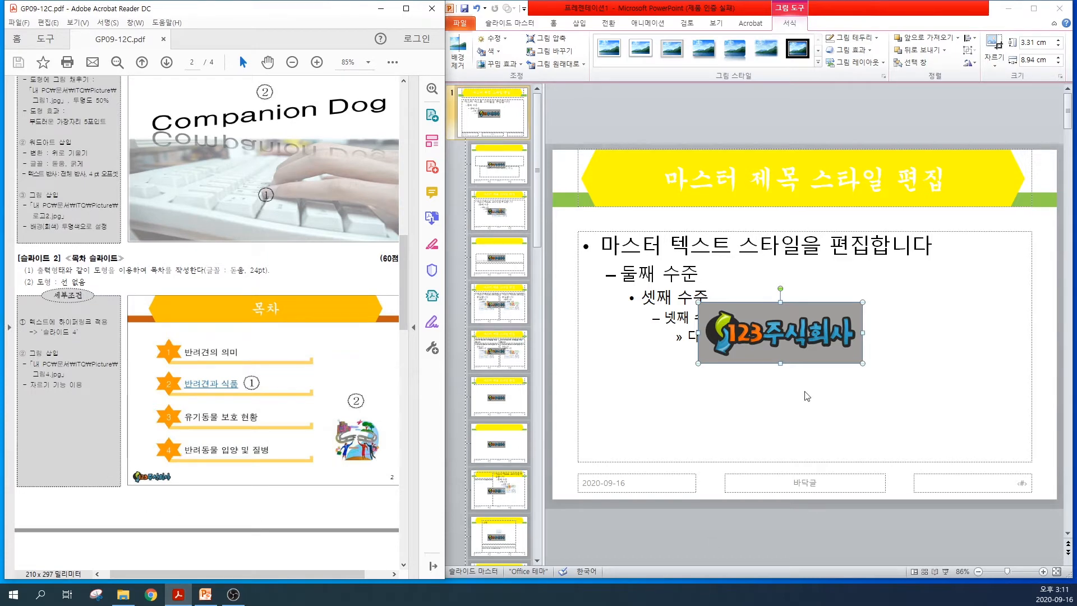
pyautogui.click(772, 324)
pyautogui.moveTo(749, 327); pyautogui.dragTo(654, 457)
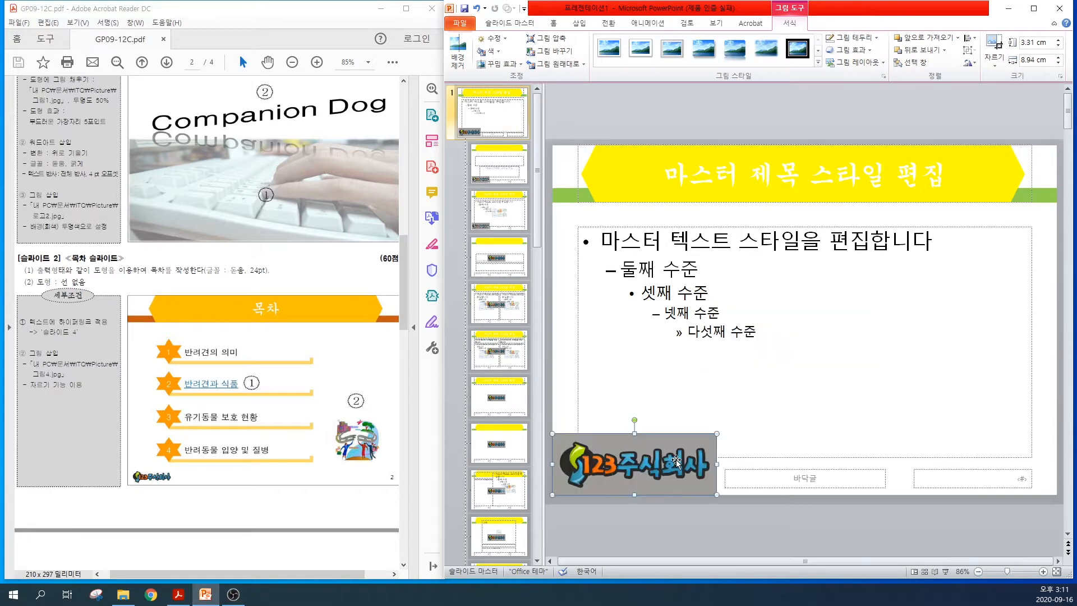
pyautogui.moveTo(716, 433); pyautogui.dragTo(641, 462)
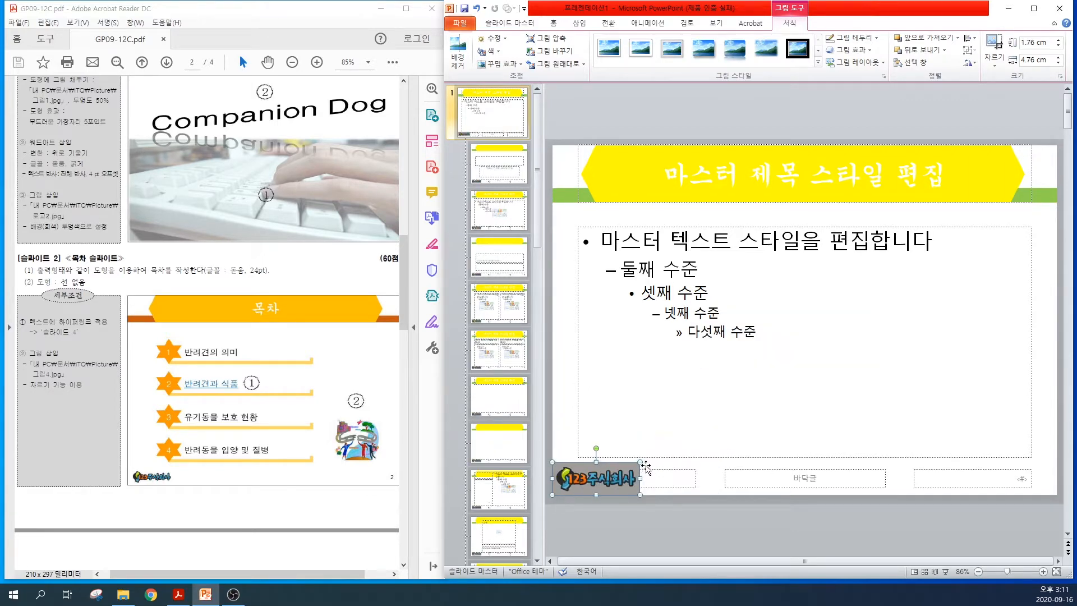
# Set the grey background of the logo as its transparent colour
pyautogui.click(615, 473)
pyautogui.click(789, 6)
pyautogui.click(789, 6)
pyautogui.click(492, 51)
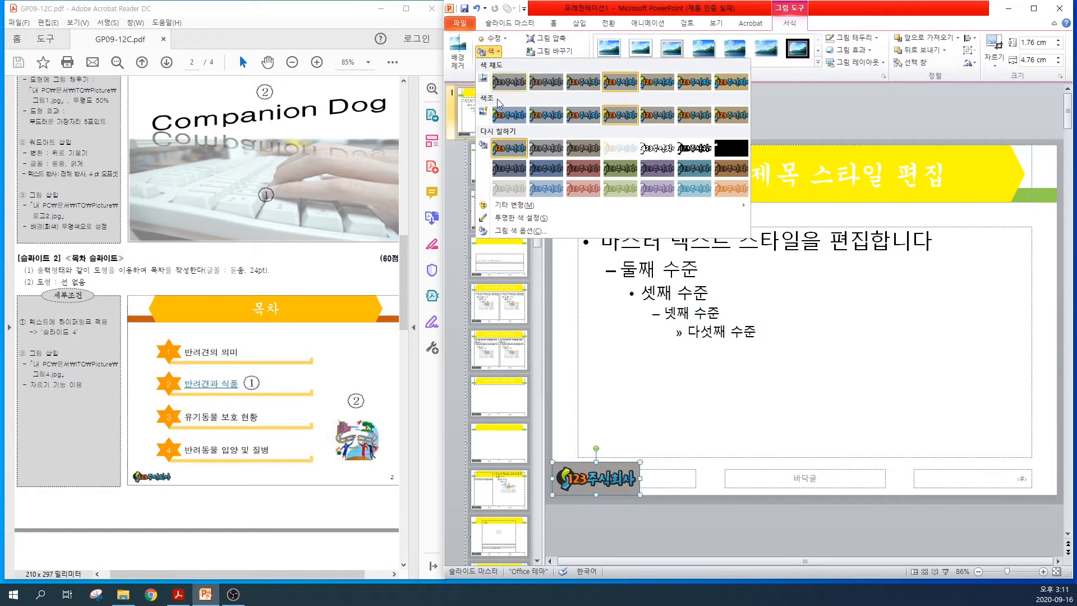
pyautogui.click(526, 221)
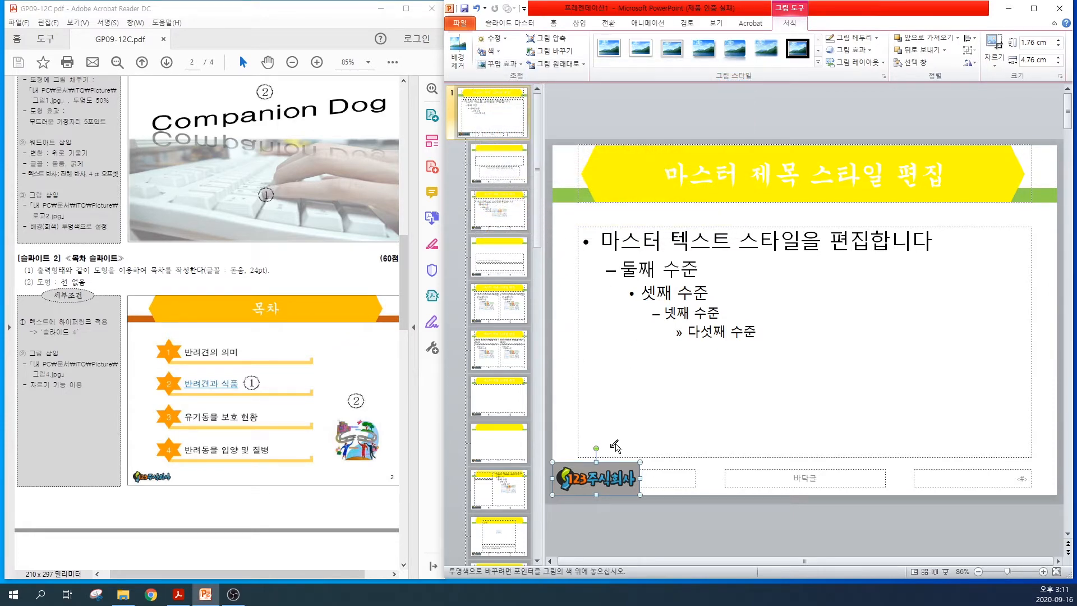
pyautogui.click(613, 464)
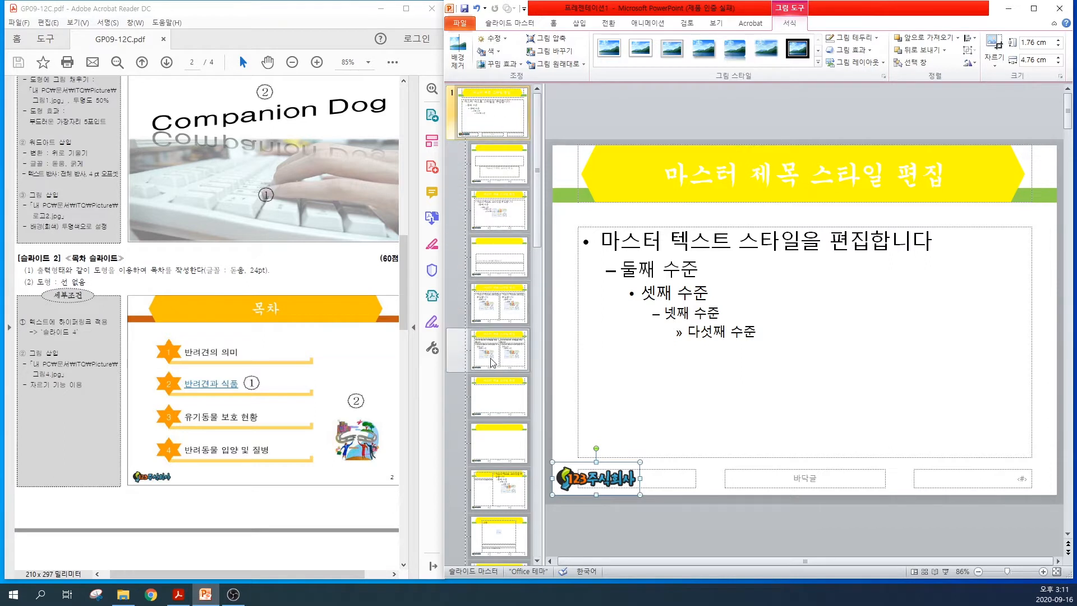
# Hide the background graphics on the title slide layout and close the master view
pyautogui.click(490, 170)
pyautogui.click(491, 170)
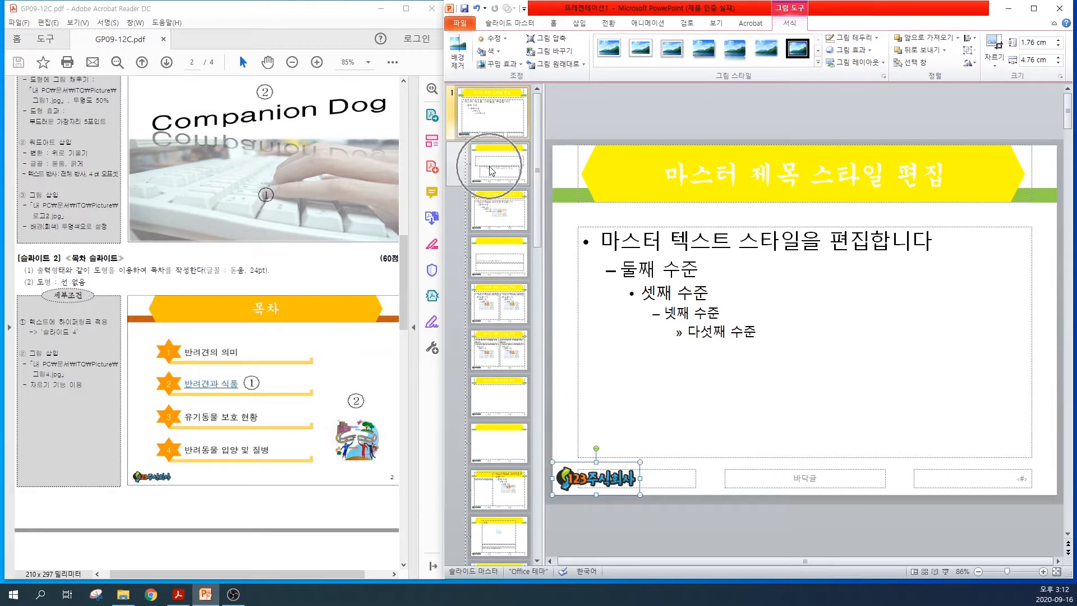
pyautogui.click(491, 171)
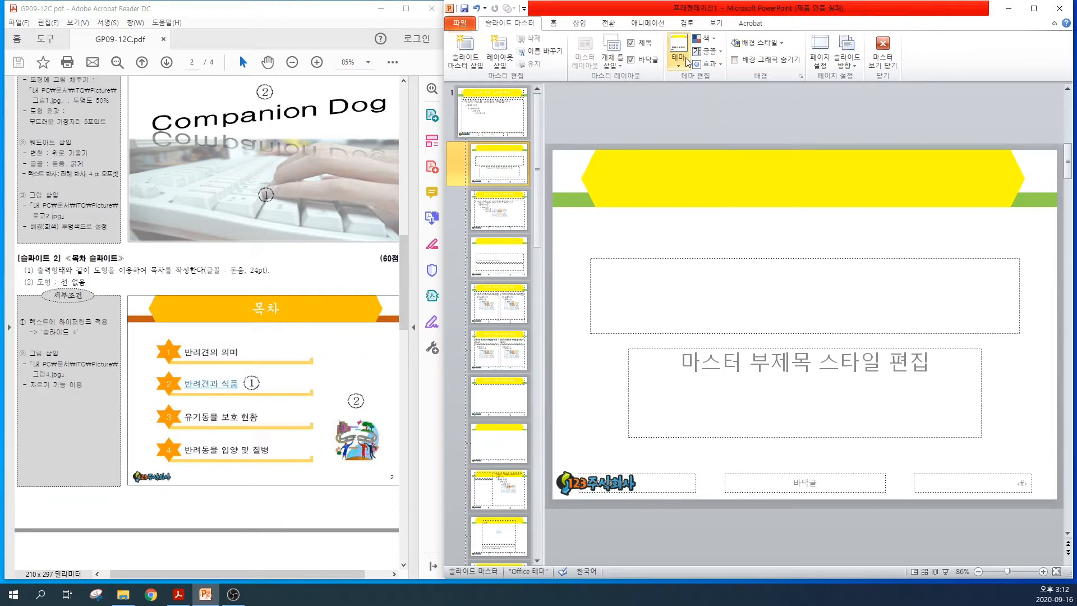
pyautogui.click(735, 60)
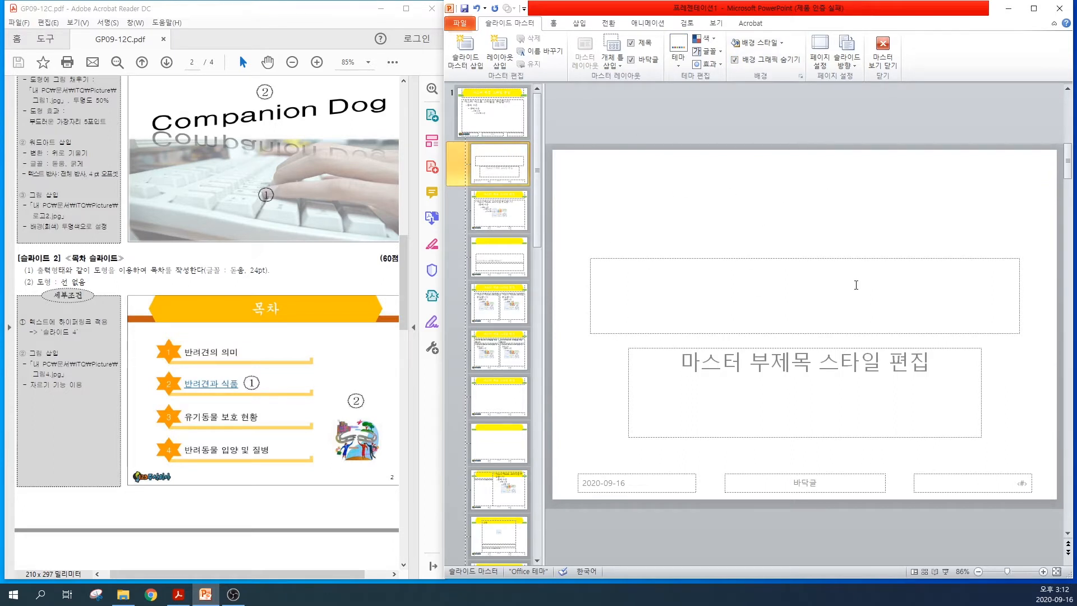
pyautogui.click(884, 67)
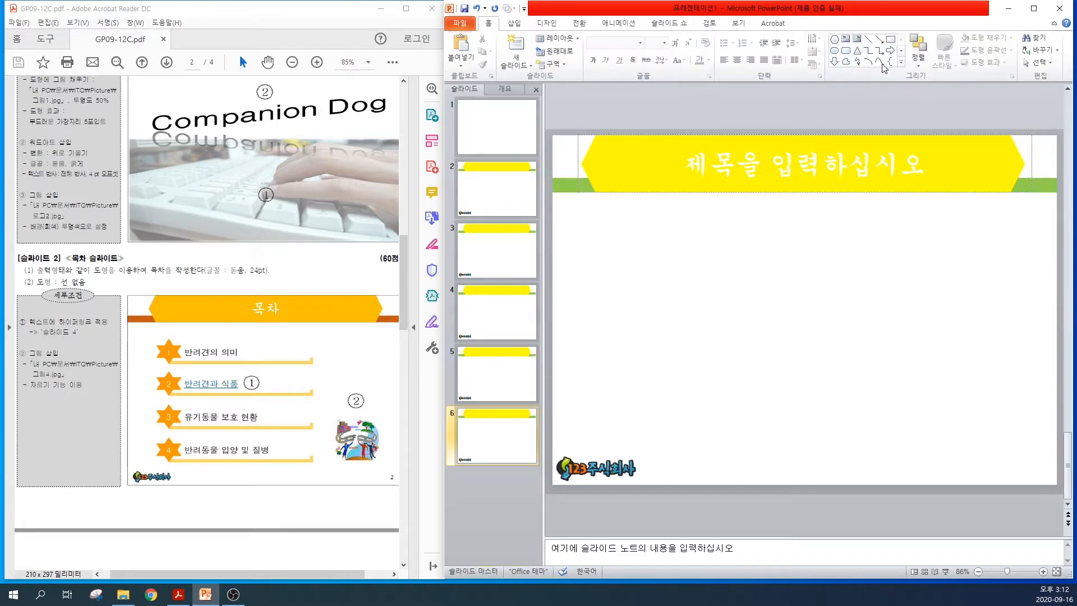
# Check the master design on the cover and content slides, and look at the slide number placeholder in the slide master
pyautogui.click(496, 127)
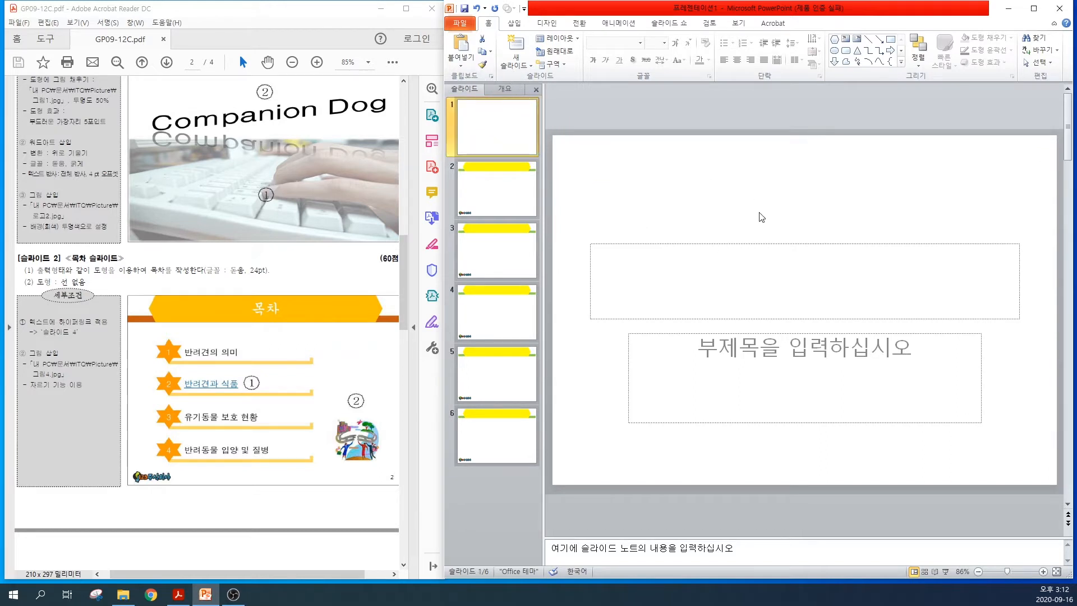
pyautogui.click(492, 196)
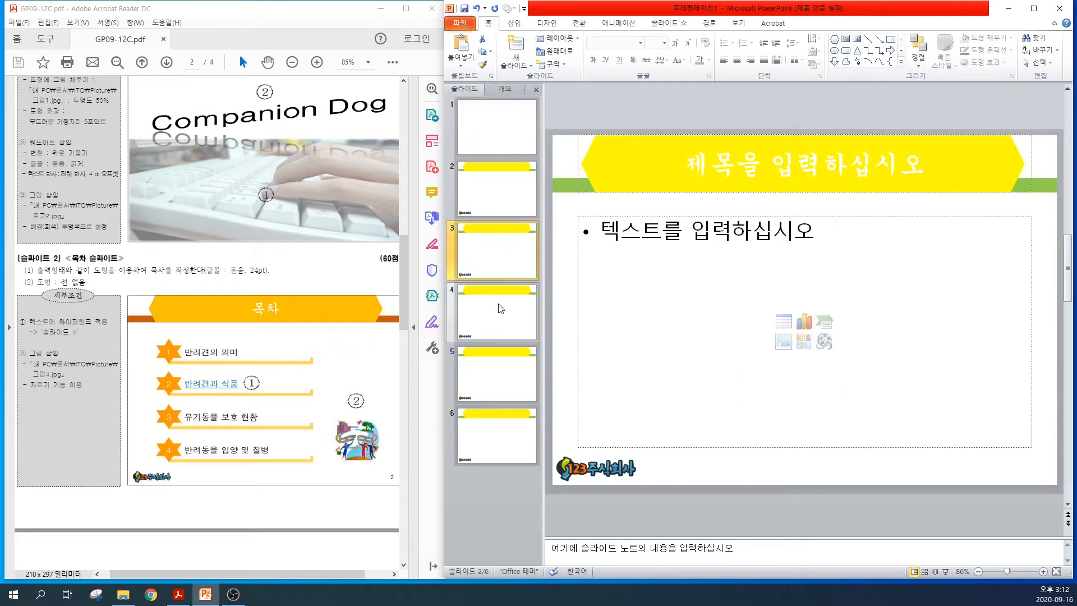
pyautogui.click(493, 435)
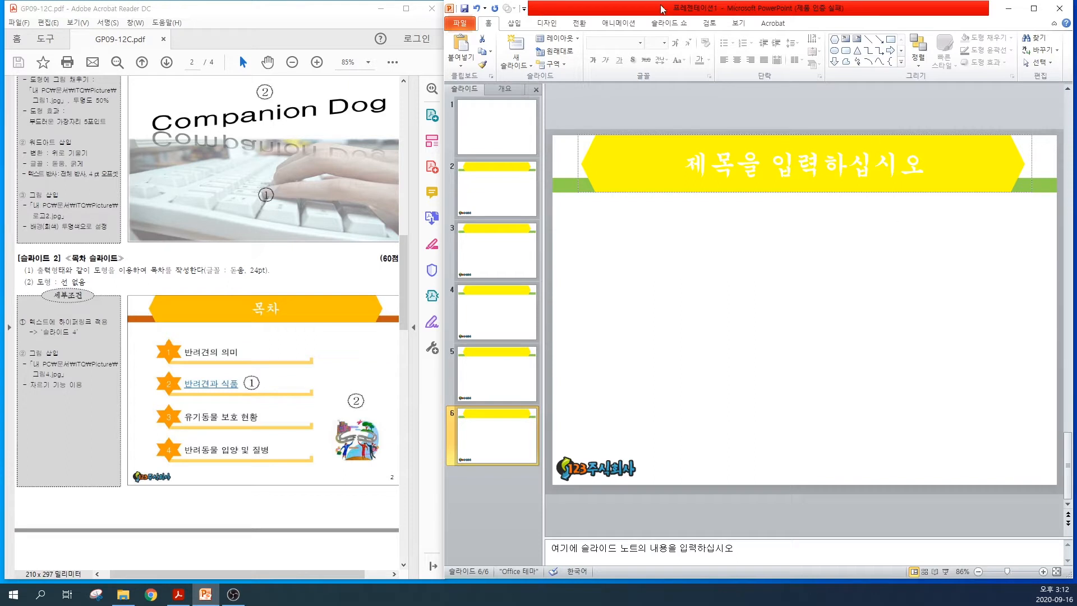
pyautogui.click(738, 23)
pyautogui.click(575, 60)
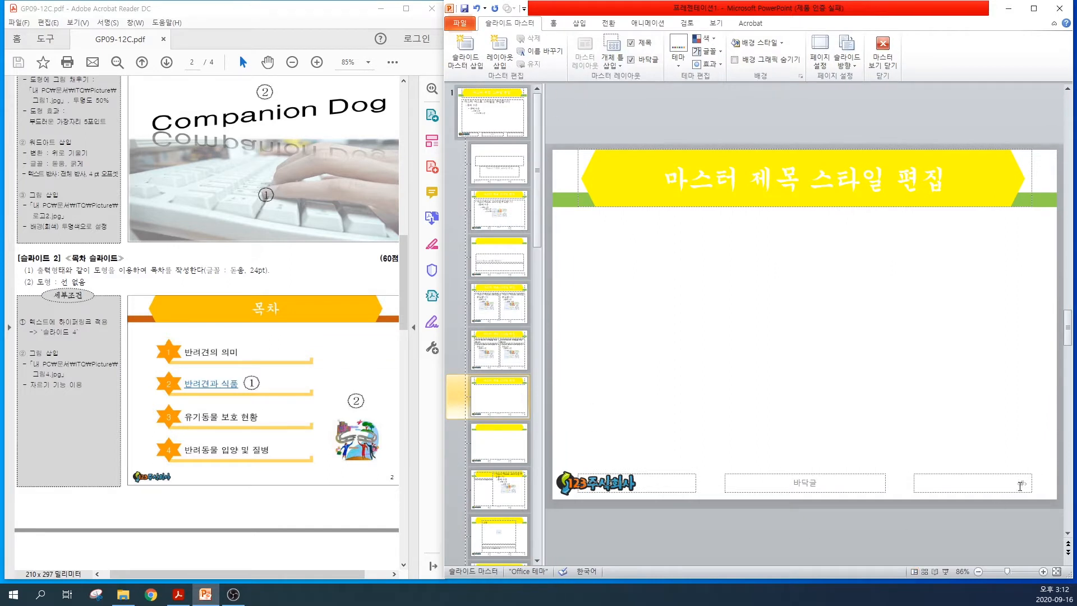
pyautogui.press('ctrl')
pyautogui.press('ctrl')
pyautogui.press('ctrl')
pyautogui.click(883, 52)
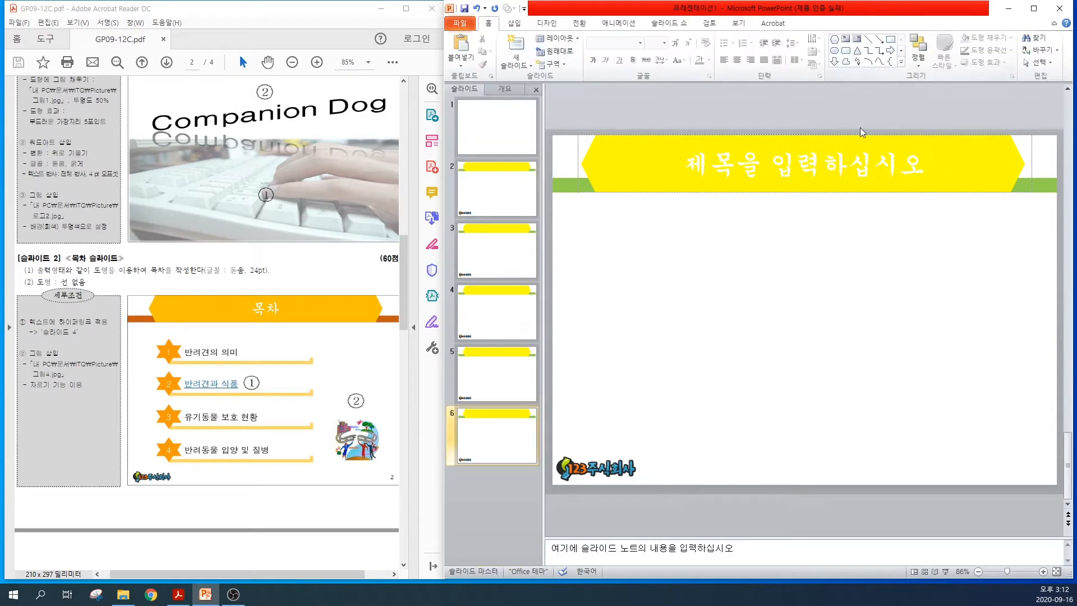
# Add slide numbers to all slides, leaving them off the title slide
pyautogui.press('ctrl')
pyautogui.press('ctrl')
pyautogui.click(515, 23)
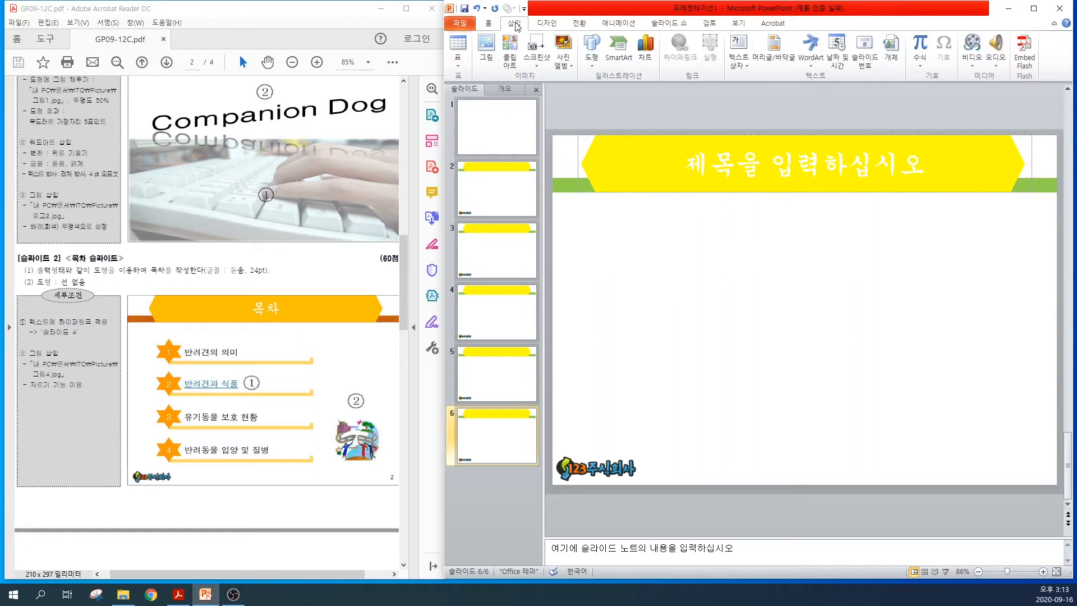
pyautogui.press('ctrl')
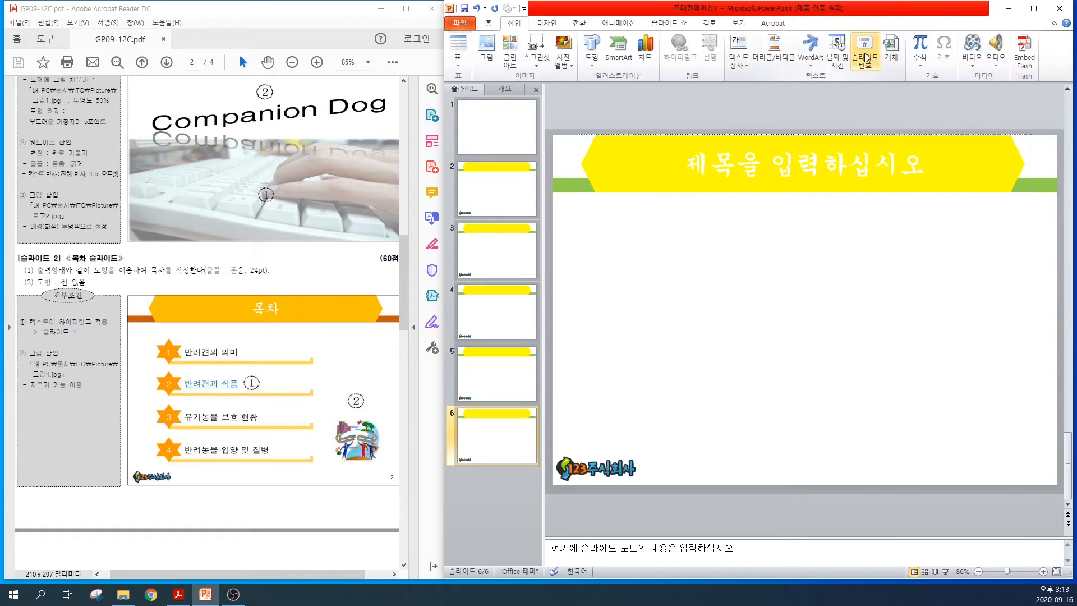
pyautogui.click(866, 58)
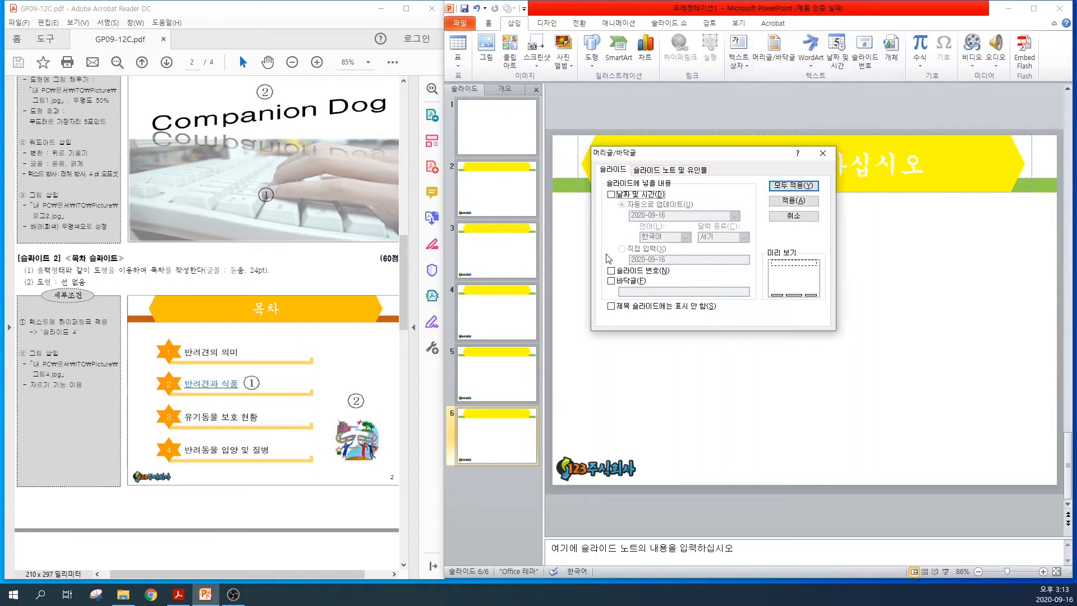
pyautogui.click(612, 271)
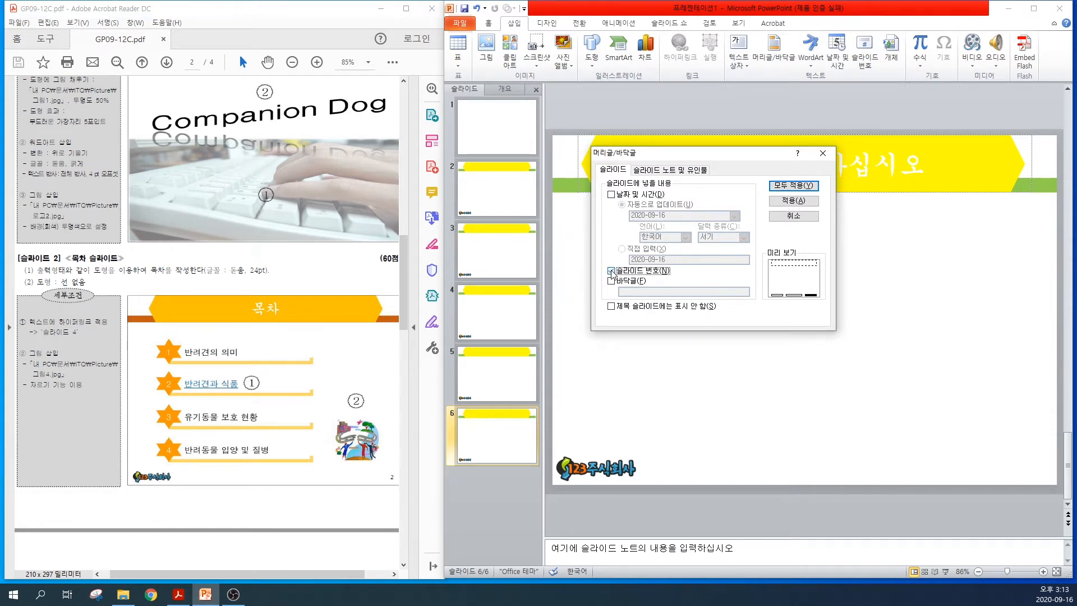
pyautogui.press('ctrl')
pyautogui.press('ctrl')
pyautogui.click(611, 307)
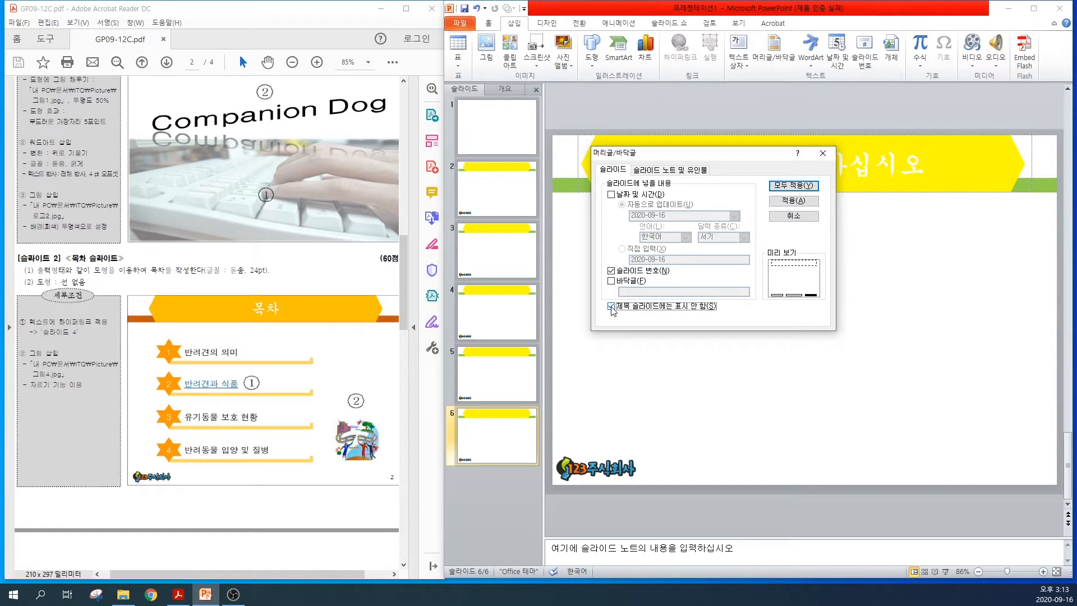
pyautogui.click(794, 186)
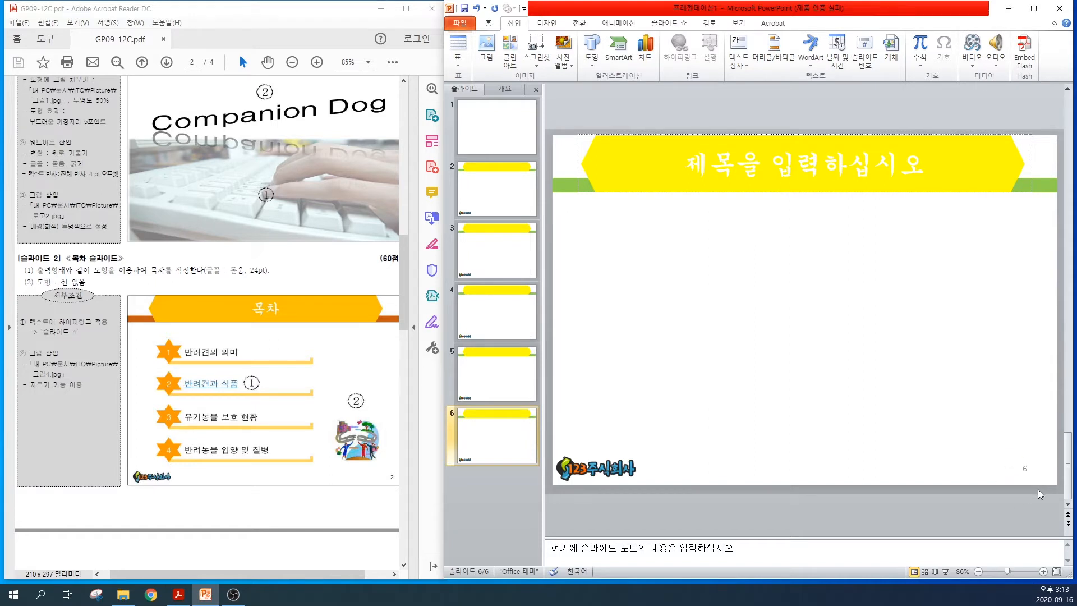
# Consult the cover design instructions in the PDF and delete both placeholders from slide 1
pyautogui.moveTo(403, 252); pyautogui.dragTo(407, 225)
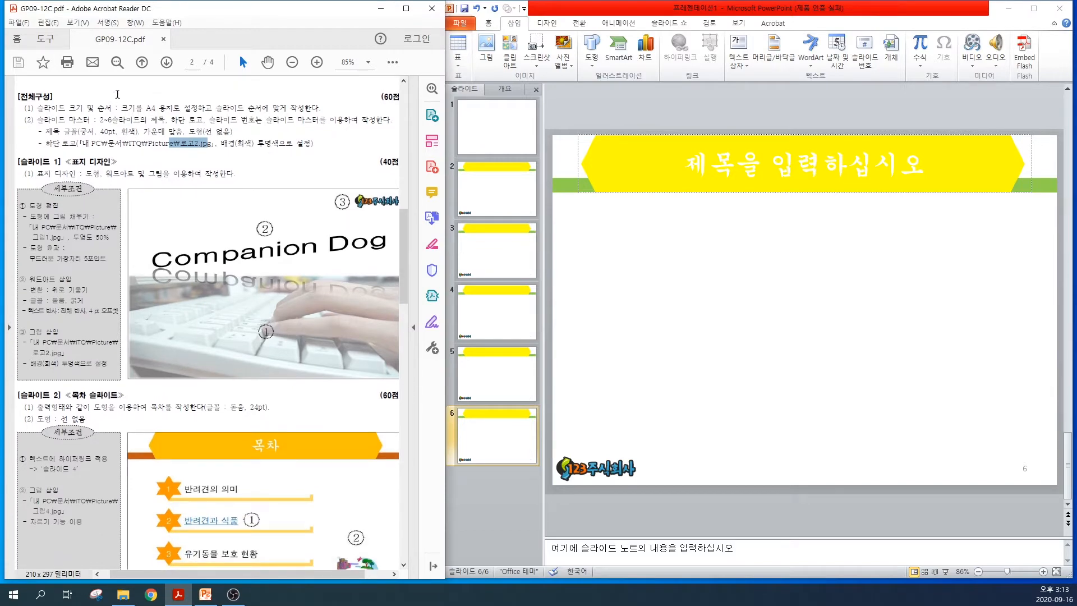
pyautogui.scroll(-3, 117, 113)
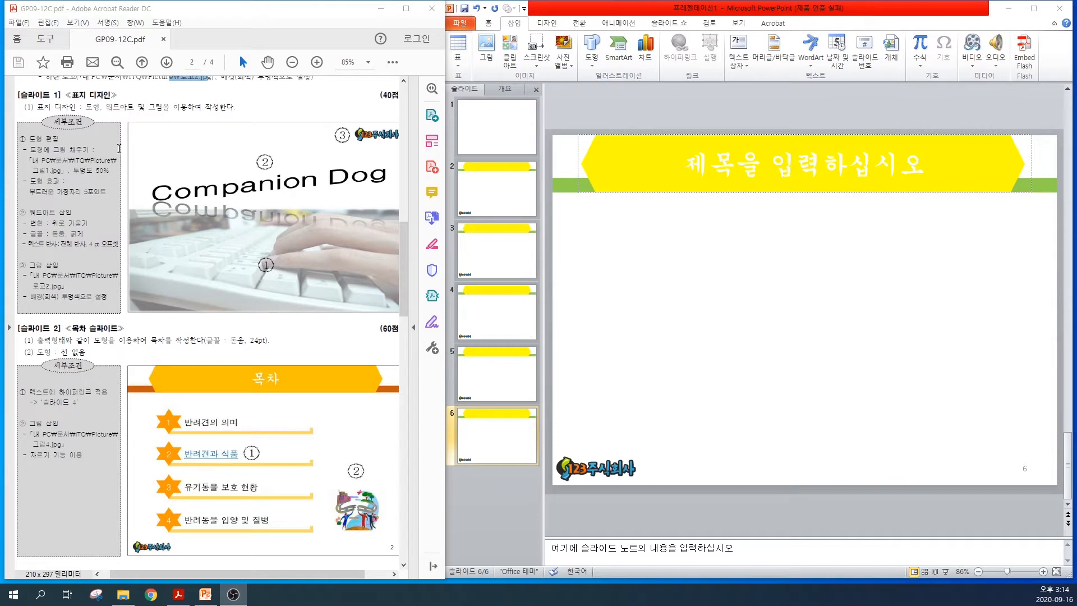
pyautogui.click(489, 136)
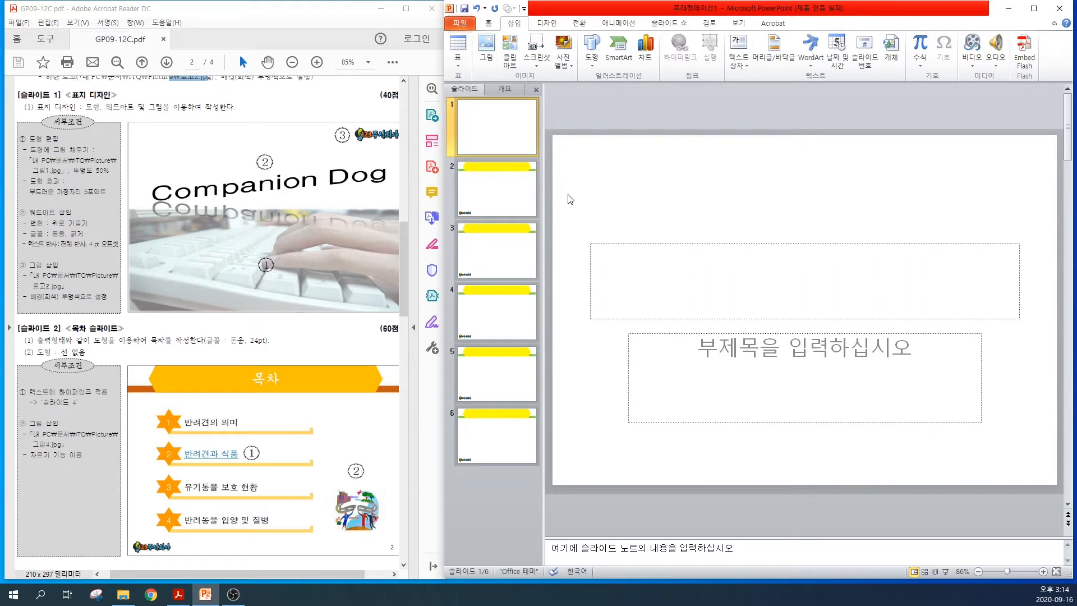
pyautogui.moveTo(567, 210); pyautogui.dragTo(979, 462)
pyautogui.moveTo(1050, 476); pyautogui.dragTo(1018, 514)
pyautogui.press('Delete')
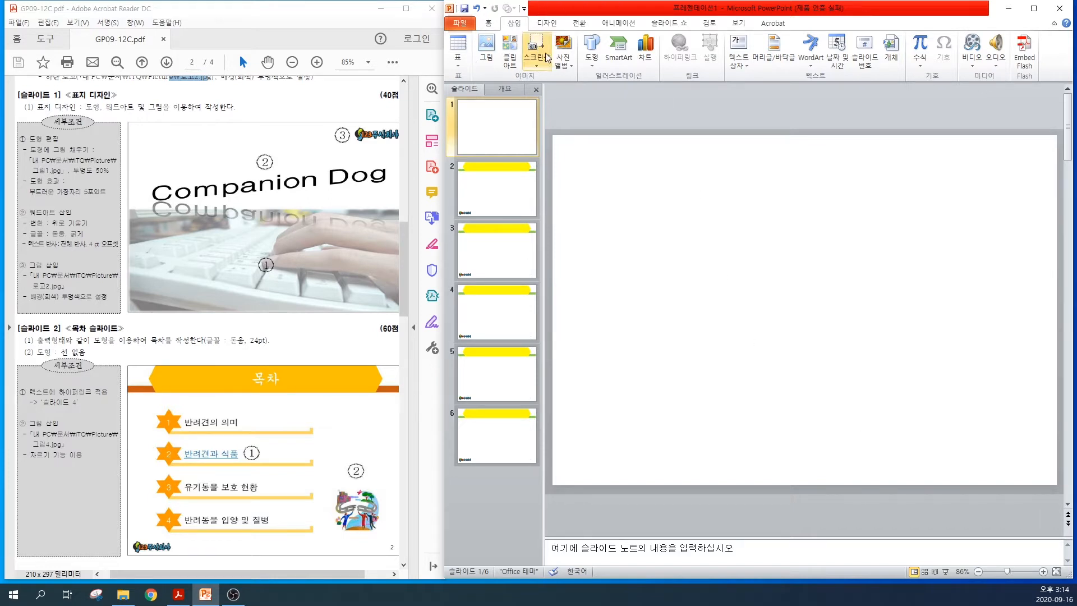
# Draw a full-width rectangle about 9.53 cm high and 27.52 cm wide across the lower half of slide 1
pyautogui.click(592, 61)
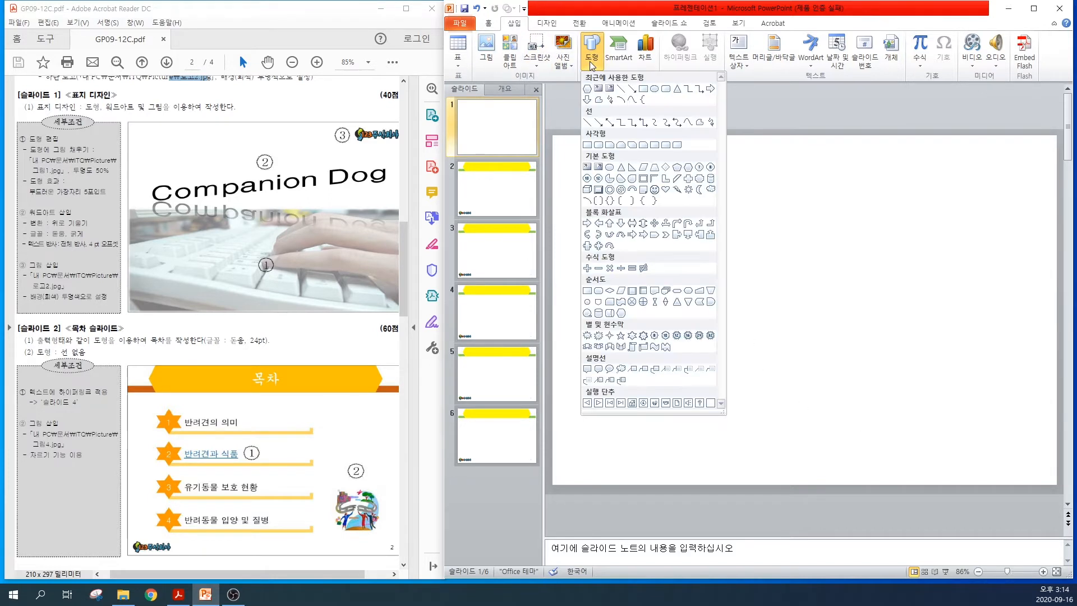
pyautogui.click(587, 144)
pyautogui.moveTo(554, 308); pyautogui.dragTo(1057, 480)
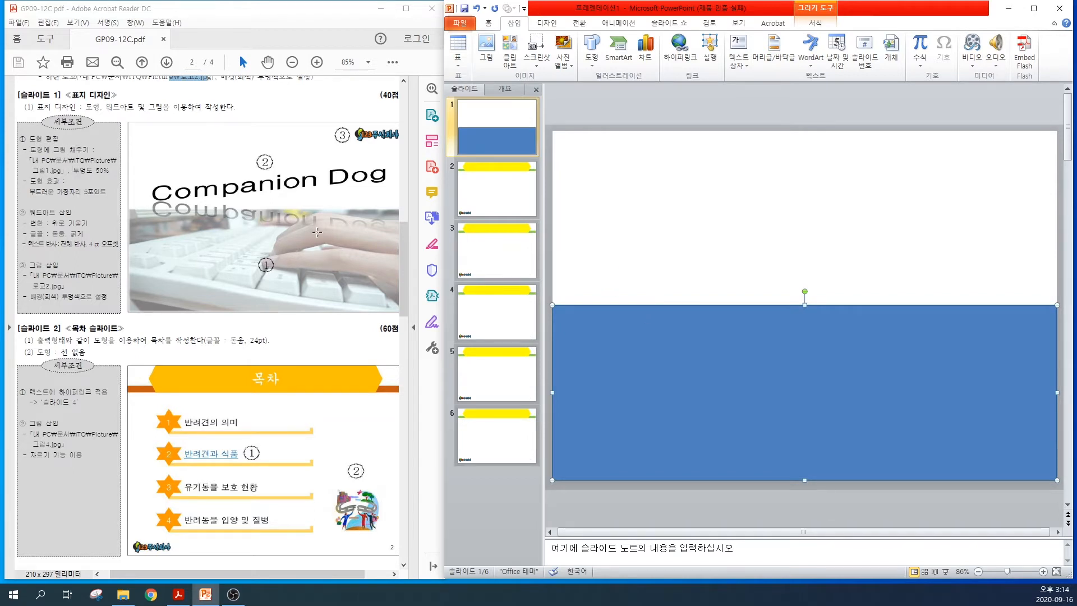
pyautogui.click(701, 372)
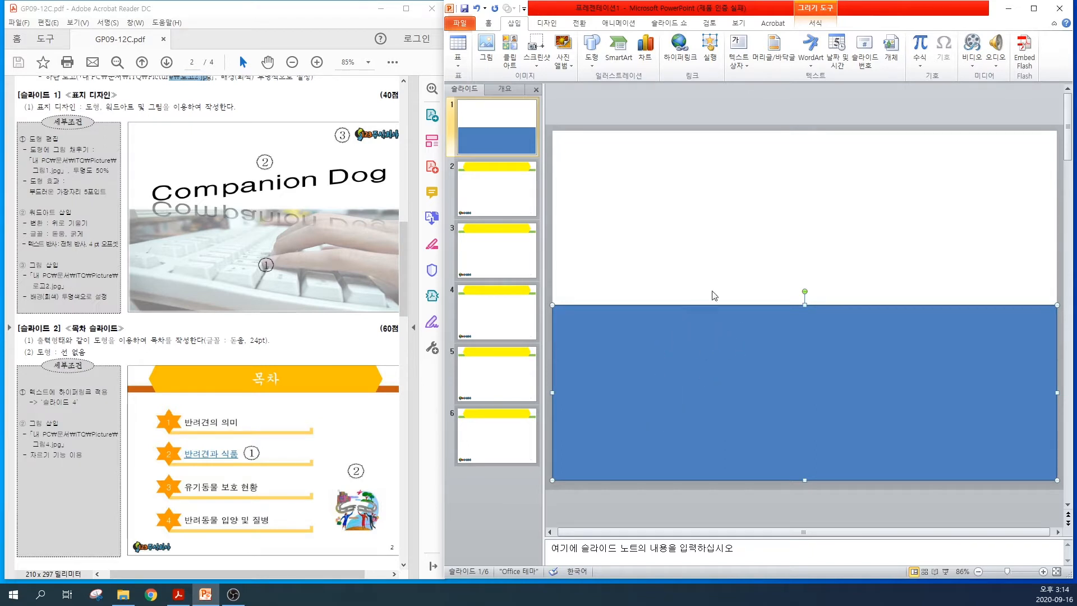
# Fill the rectangle on slide 1 with the picture 그림1 from the ITQ Picture folder
pyautogui.click(817, 11)
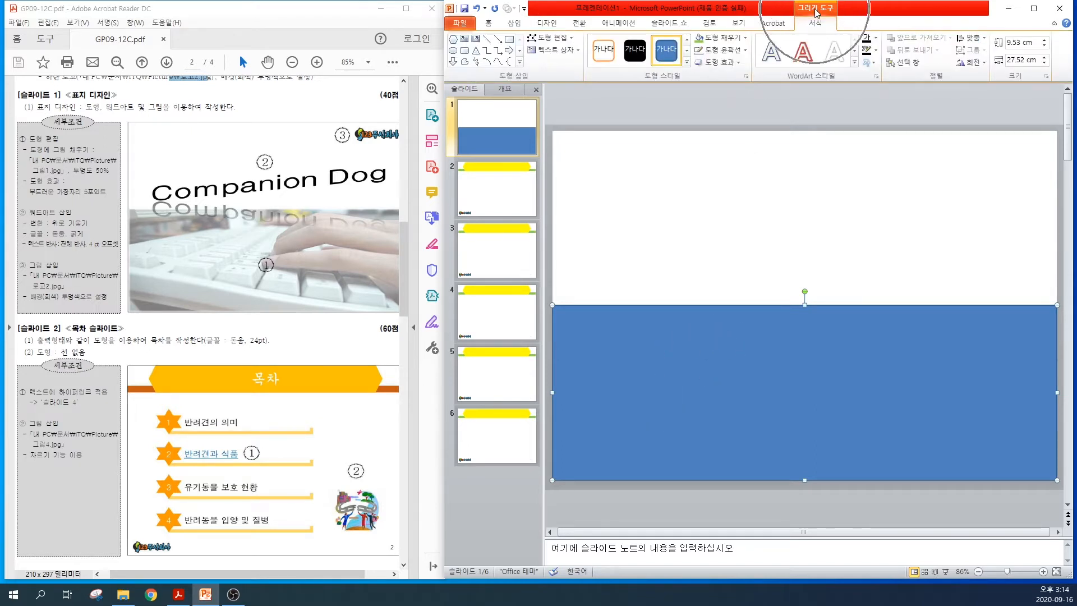
pyautogui.press('ctrl')
pyautogui.press('ctrl')
pyautogui.press('ctrl')
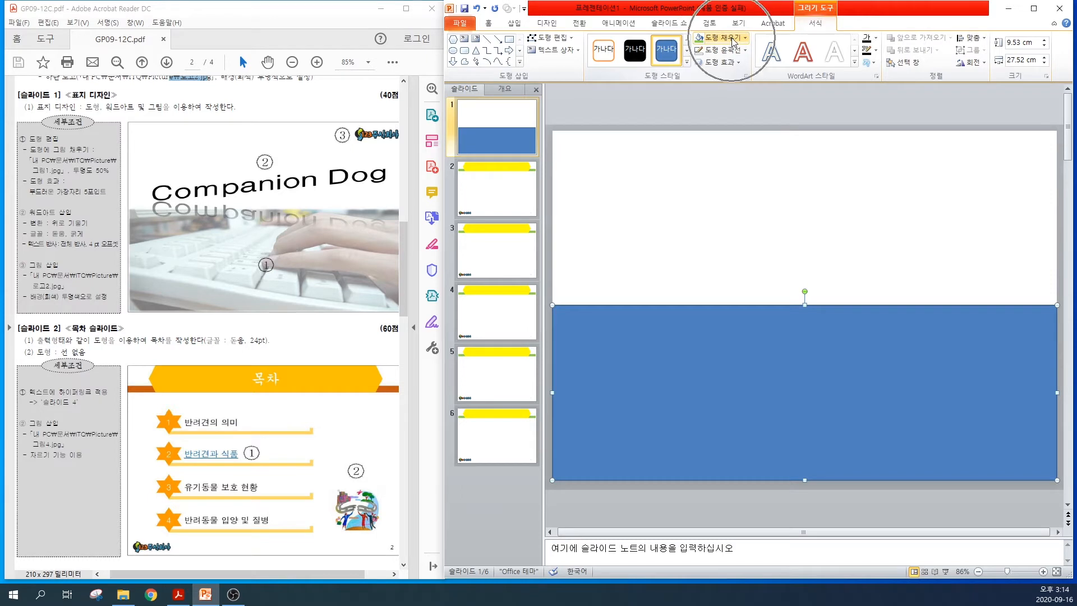
pyautogui.click(733, 40)
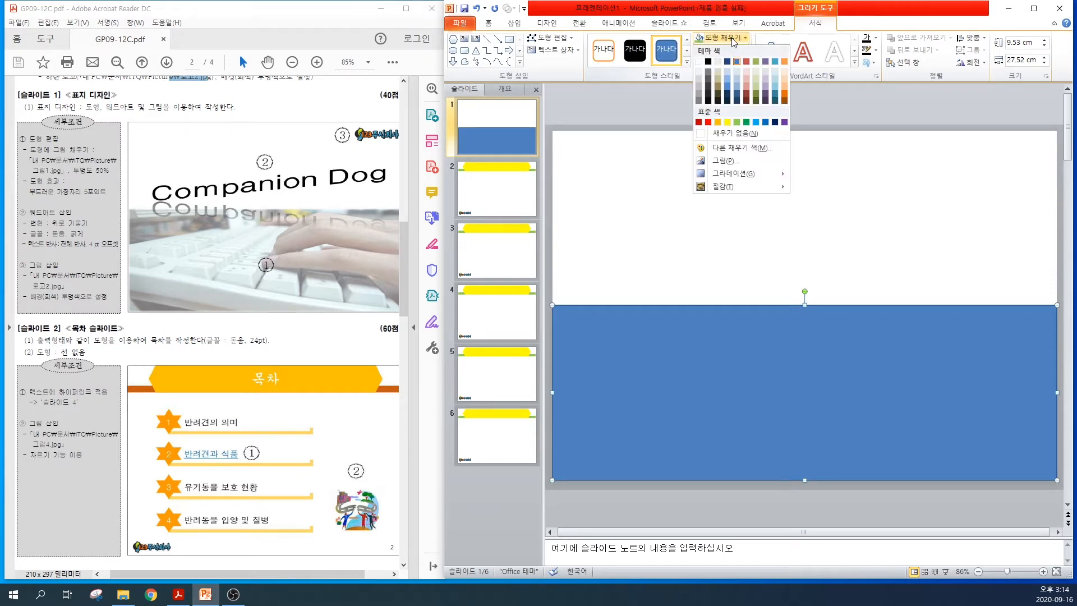
pyautogui.click(720, 161)
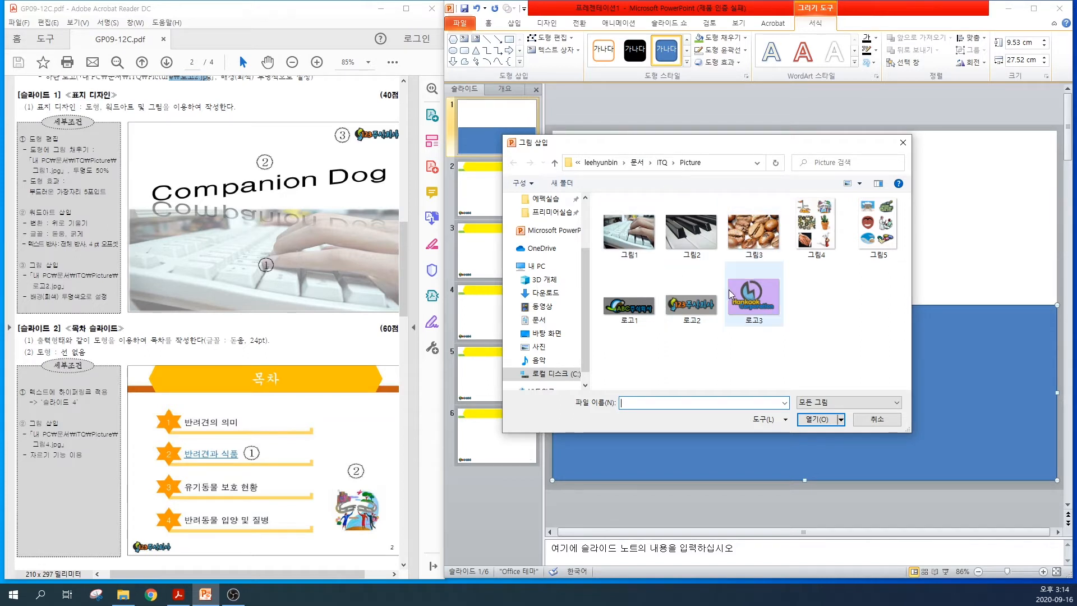
pyautogui.click(642, 240)
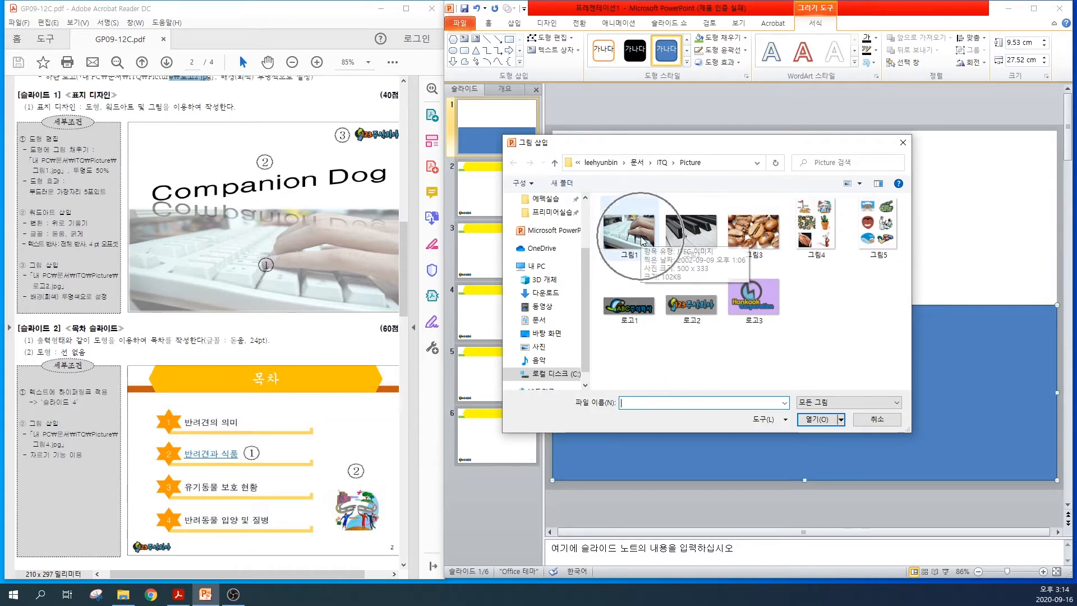
pyautogui.click(642, 240)
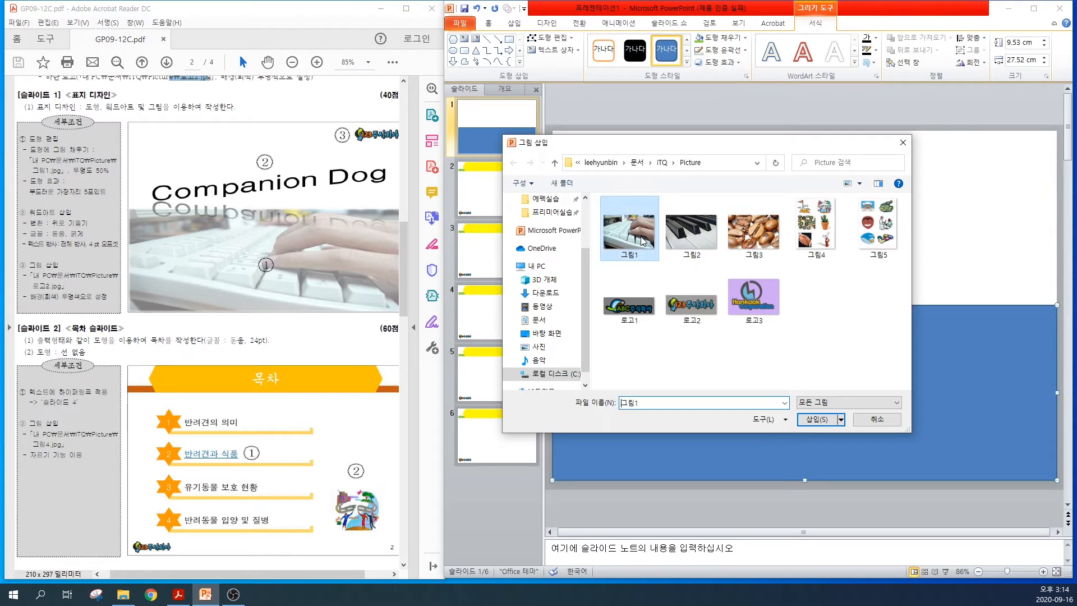
pyautogui.click(812, 419)
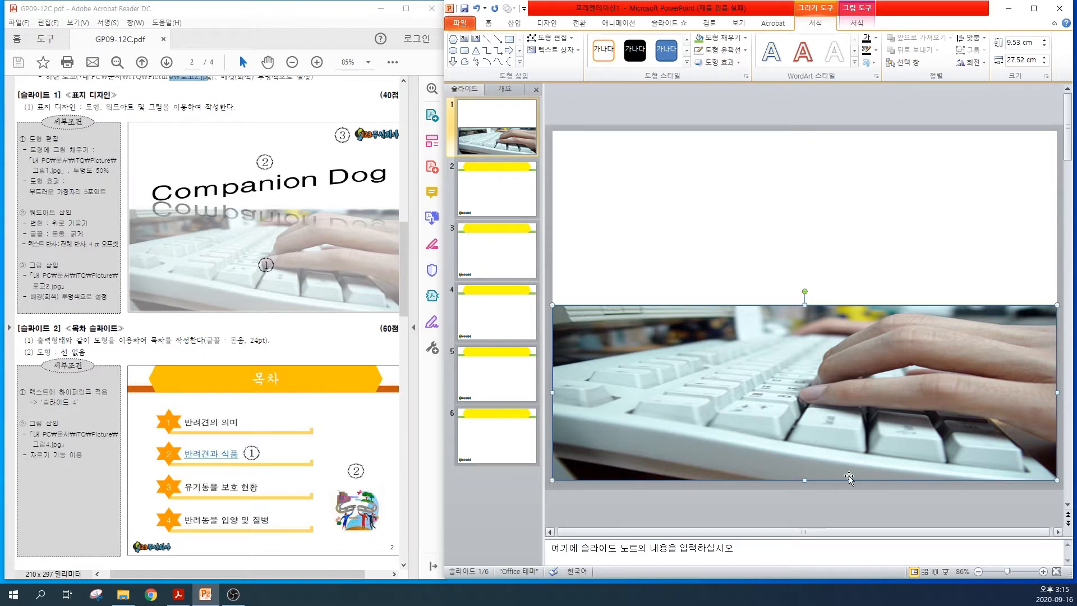
# Set the transparency of the rectangle's picture fill to 50%
pyautogui.rightClick(780, 368)
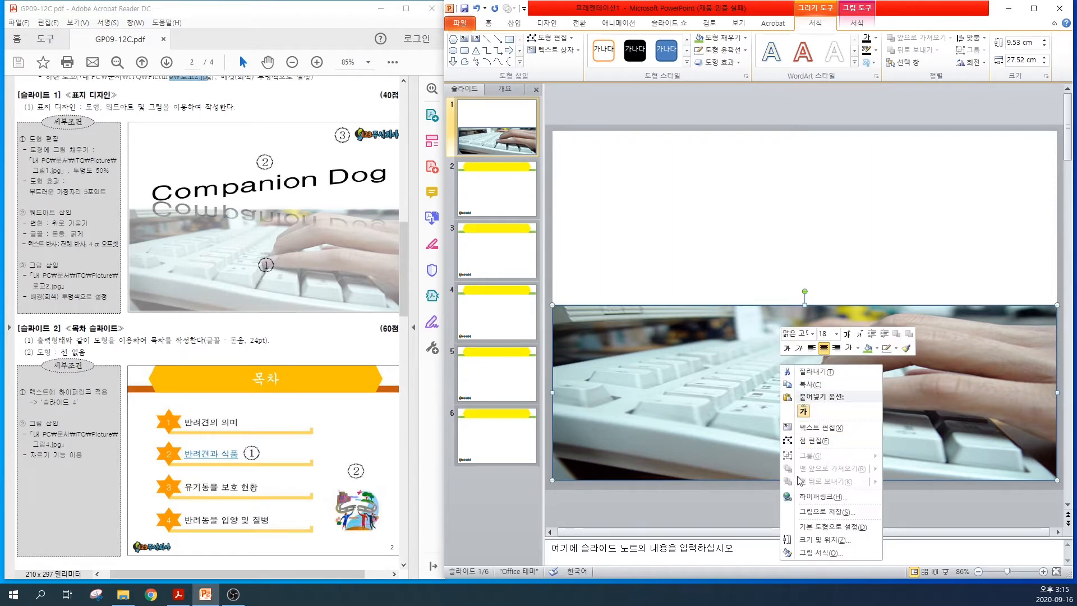
pyautogui.click(815, 553)
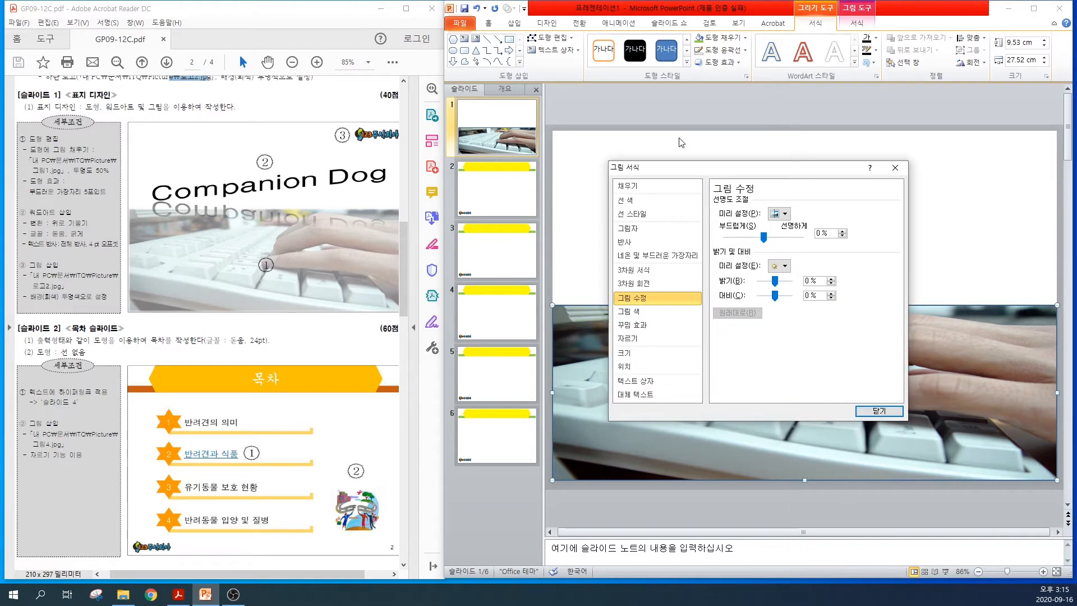
pyautogui.click(631, 186)
pyautogui.doubleClick(822, 374)
pyautogui.write('50')
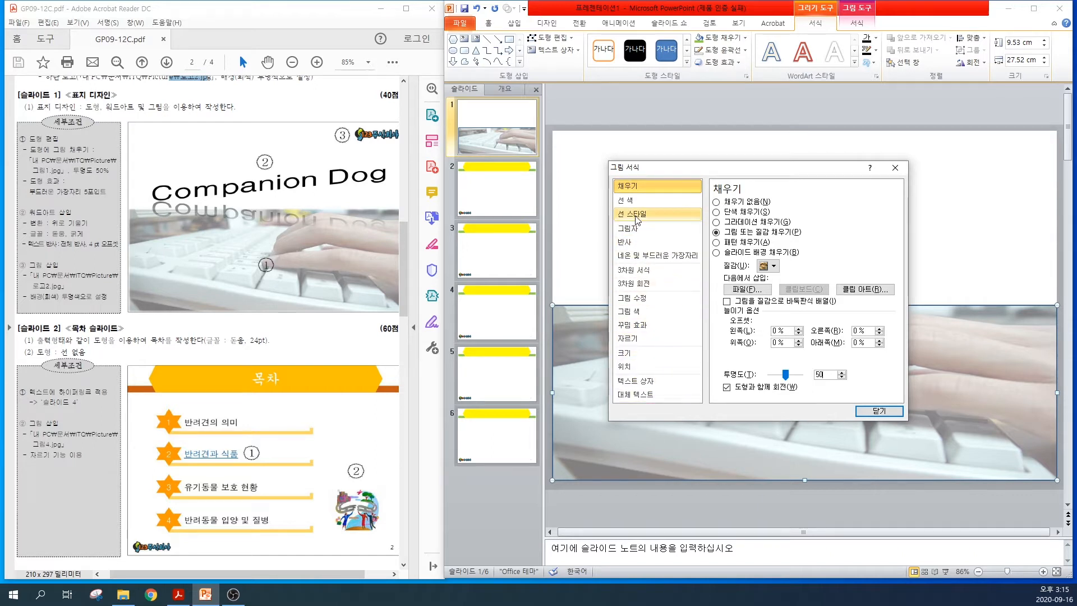
# Give the picture-filled rectangle 5 pt soft edges and close the formatting dialog
pyautogui.click(645, 255)
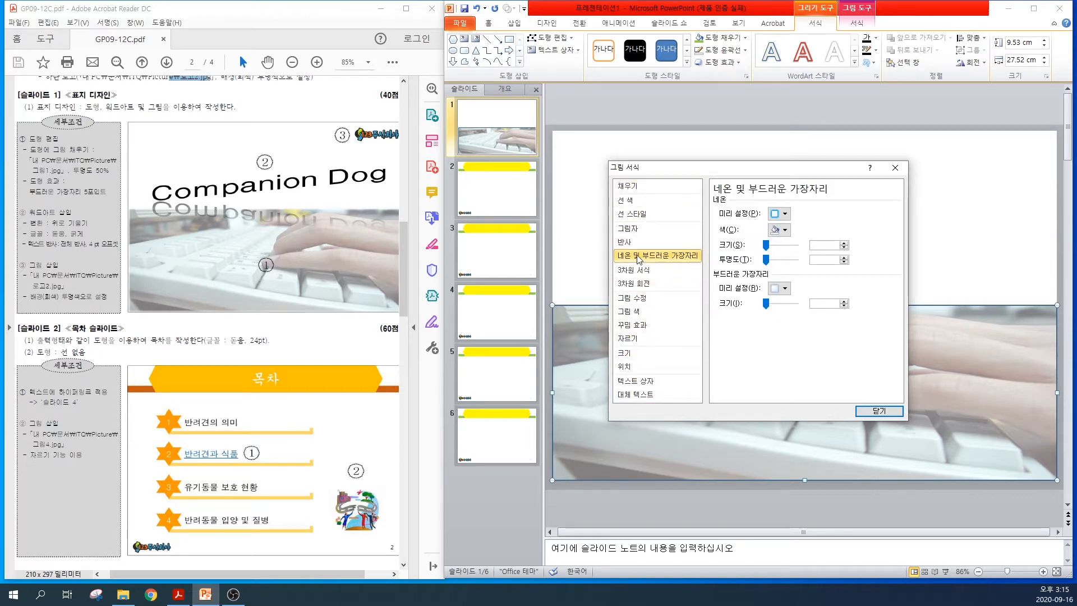
pyautogui.click(784, 288)
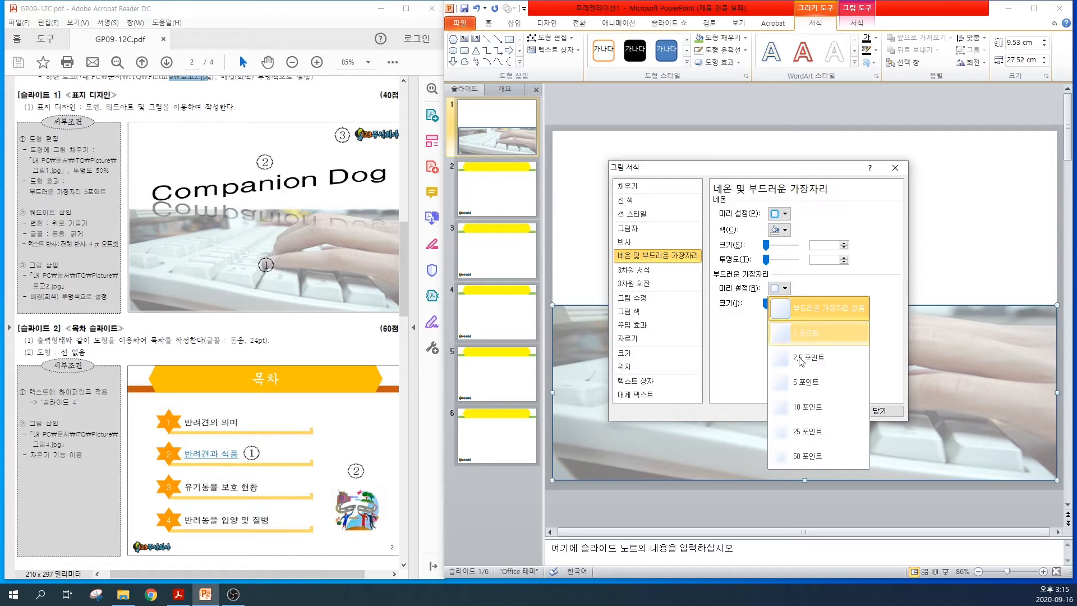
pyautogui.click(805, 390)
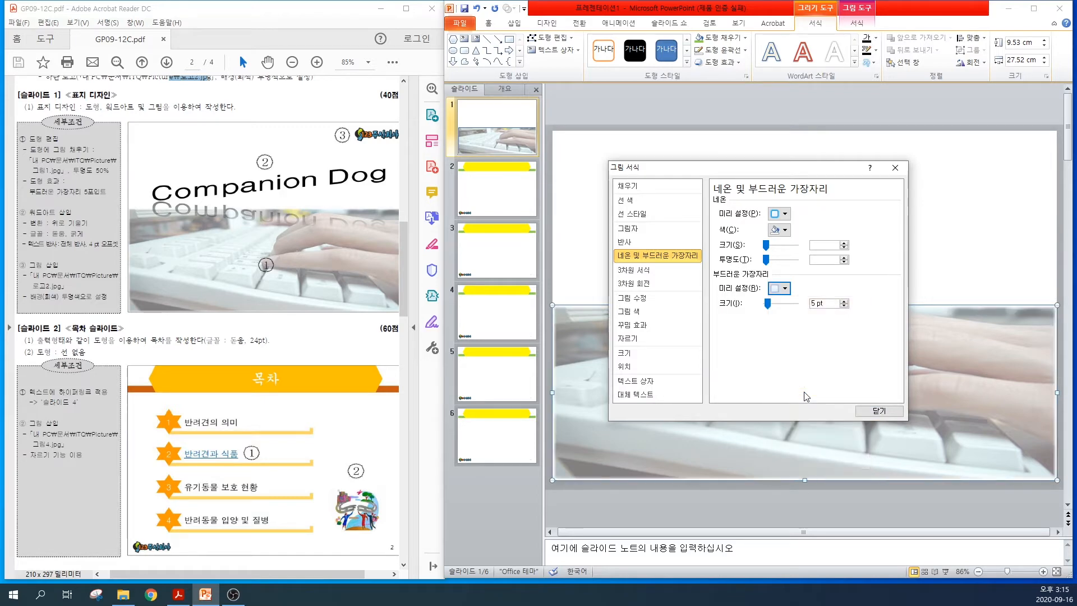
pyautogui.click(867, 412)
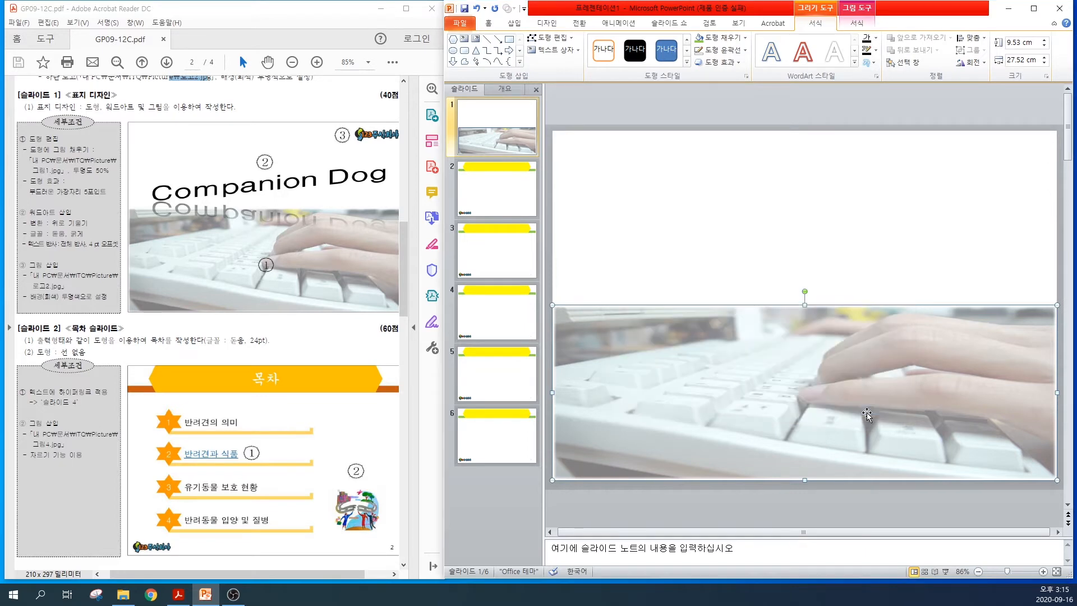
pyautogui.click(767, 271)
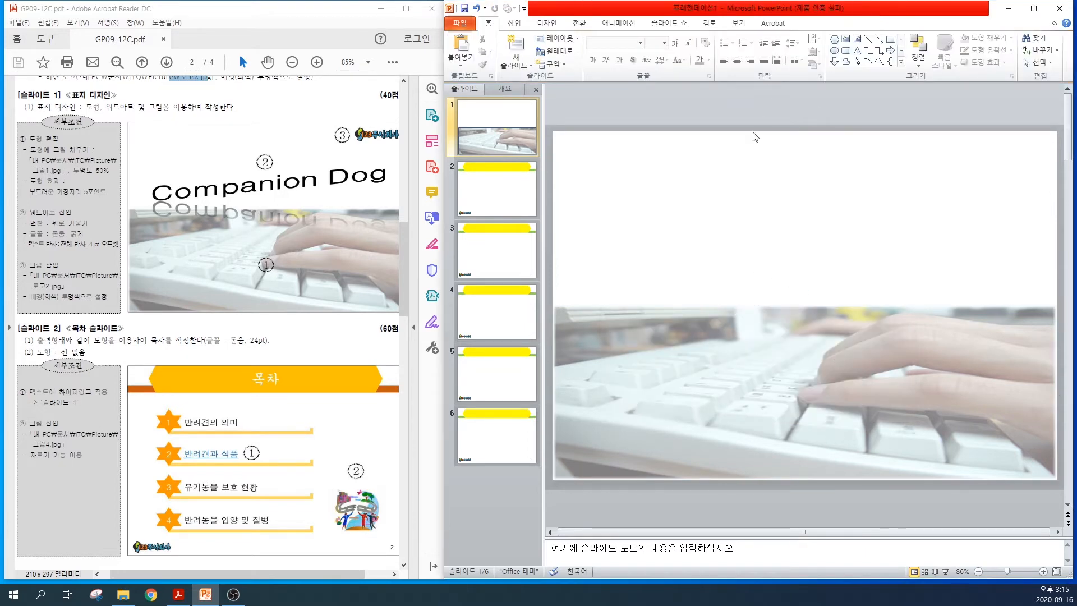
# Insert WordArt in the first gallery style on slide 1 with the text "Companion Dog"
pyautogui.click(515, 24)
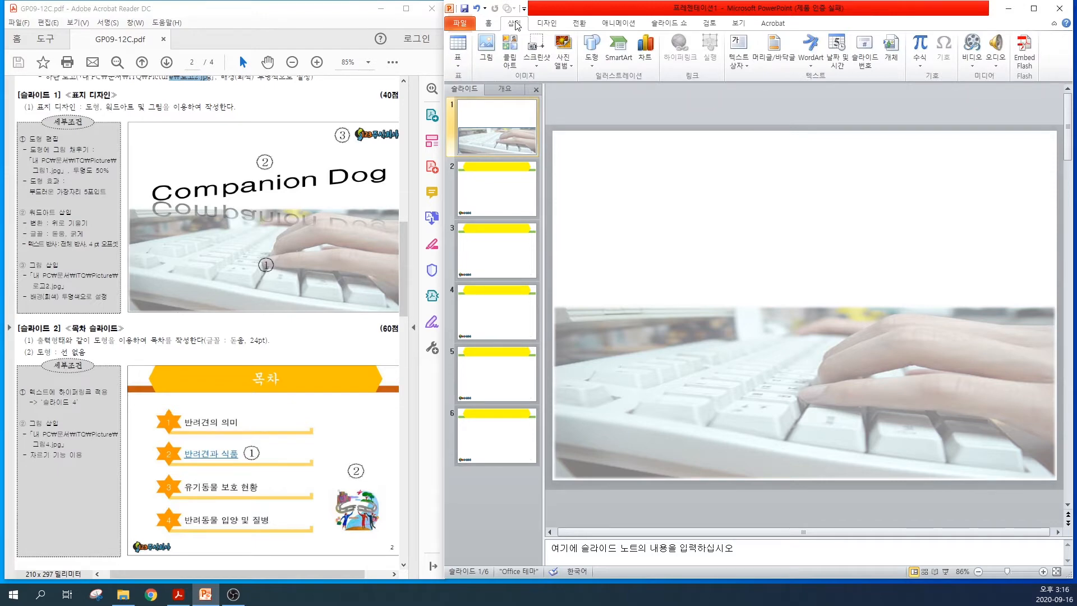
pyautogui.click(811, 50)
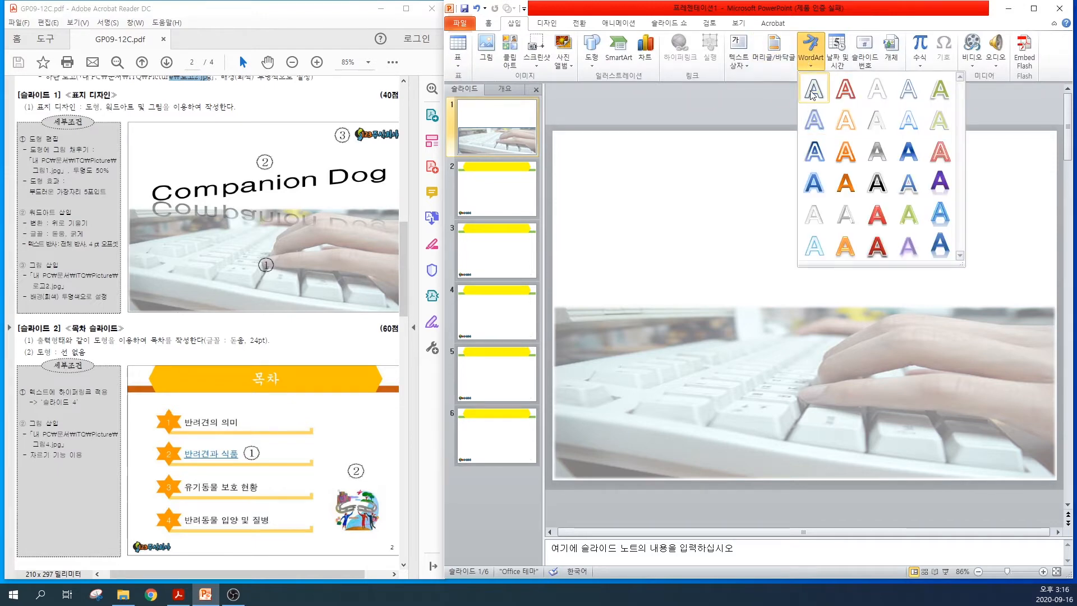
pyautogui.click(812, 90)
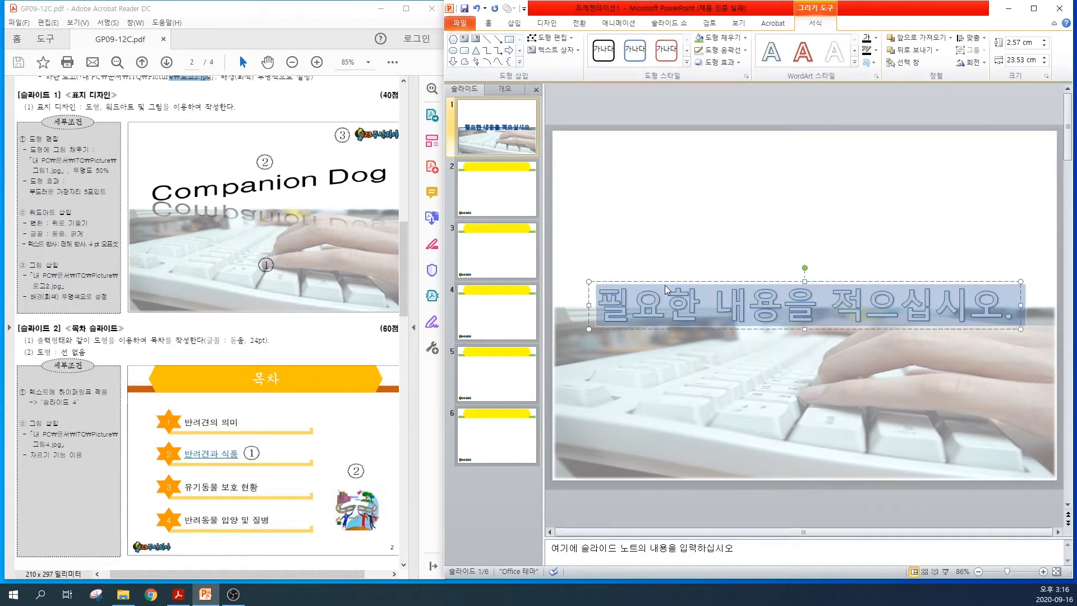
pyautogui.press('Delete')
pyautogui.write('Companion Dog')
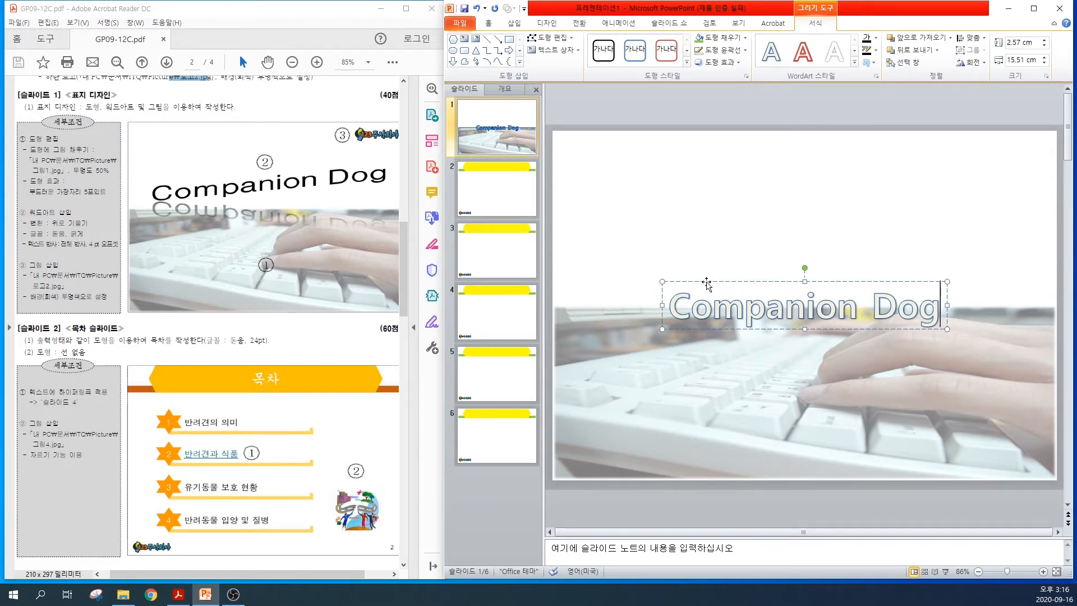
# Apply the 위로 기울기 (slant up) transform effect to the "Companion Dog" WordArt on slide 1
pyautogui.press('ctrl')
pyautogui.press('ctrl')
pyautogui.moveTo(669, 307); pyautogui.dragTo(950, 317)
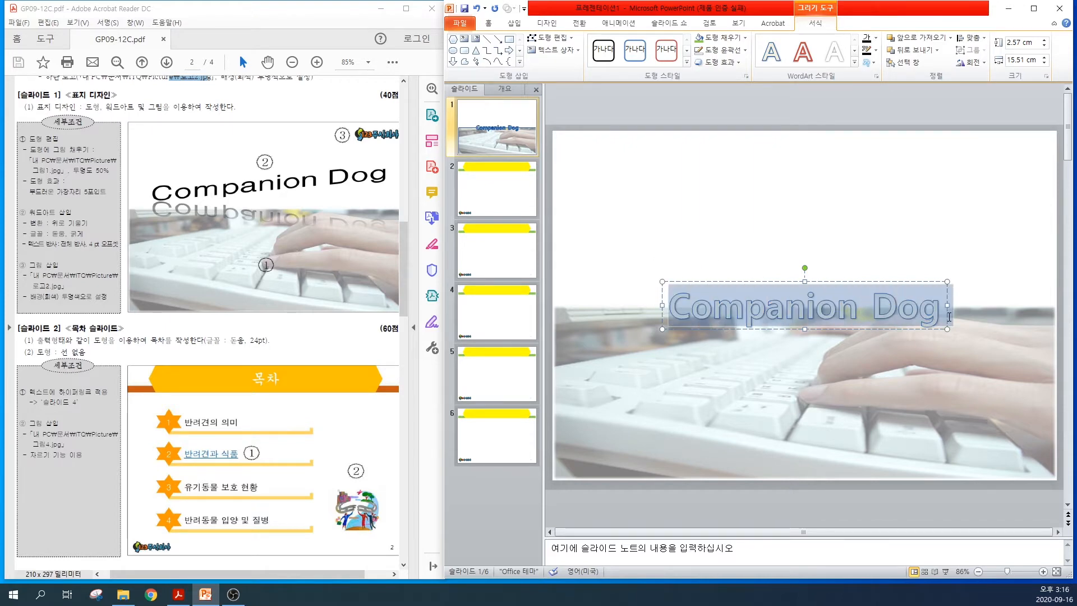
pyautogui.press('ctrl')
pyautogui.click(708, 282)
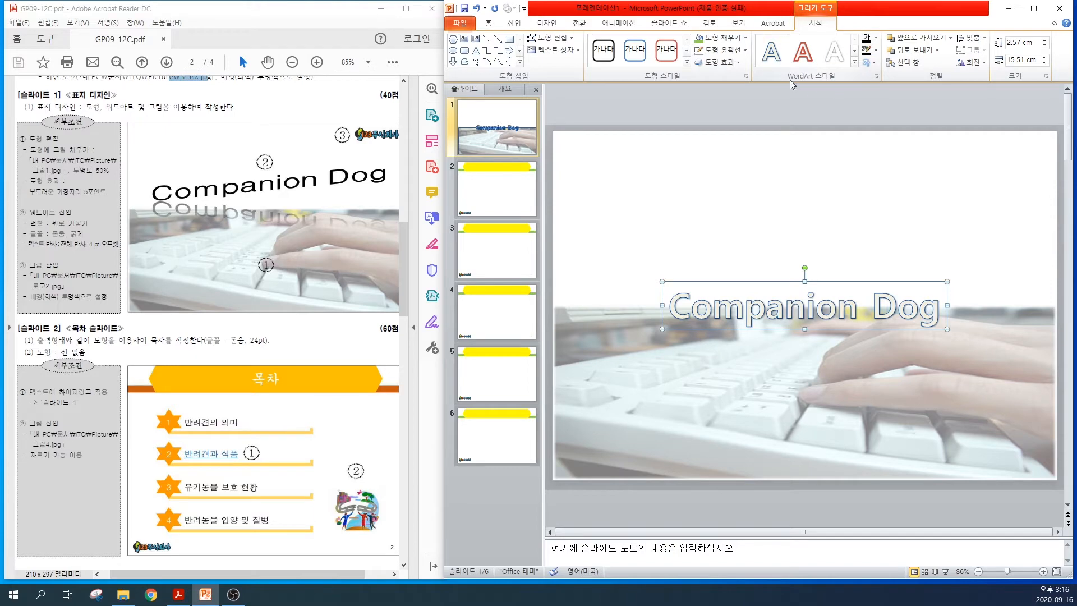
pyautogui.click(873, 63)
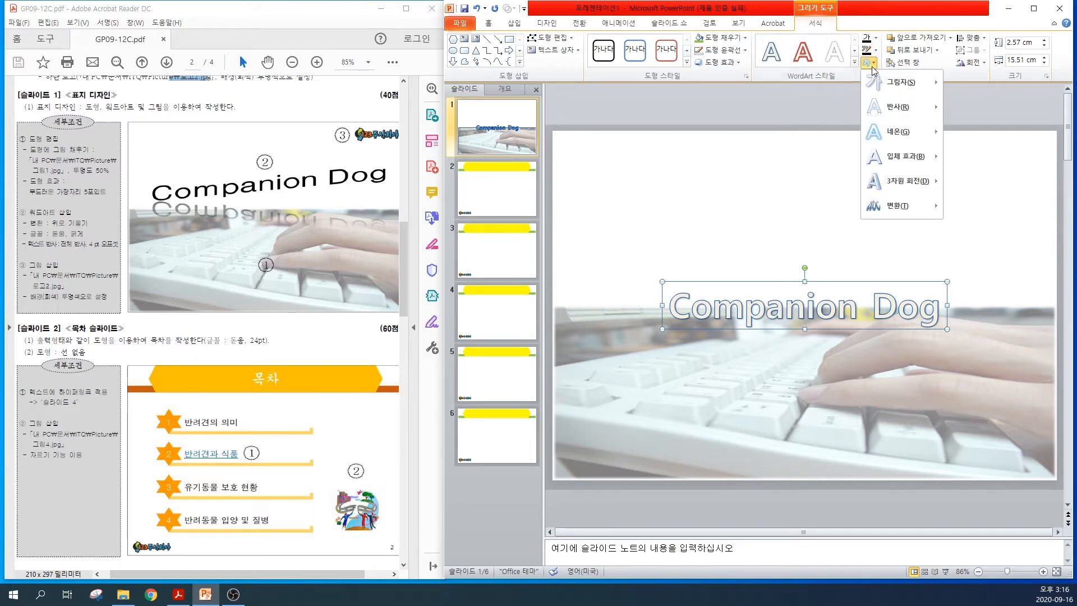
pyautogui.moveTo(902, 208)
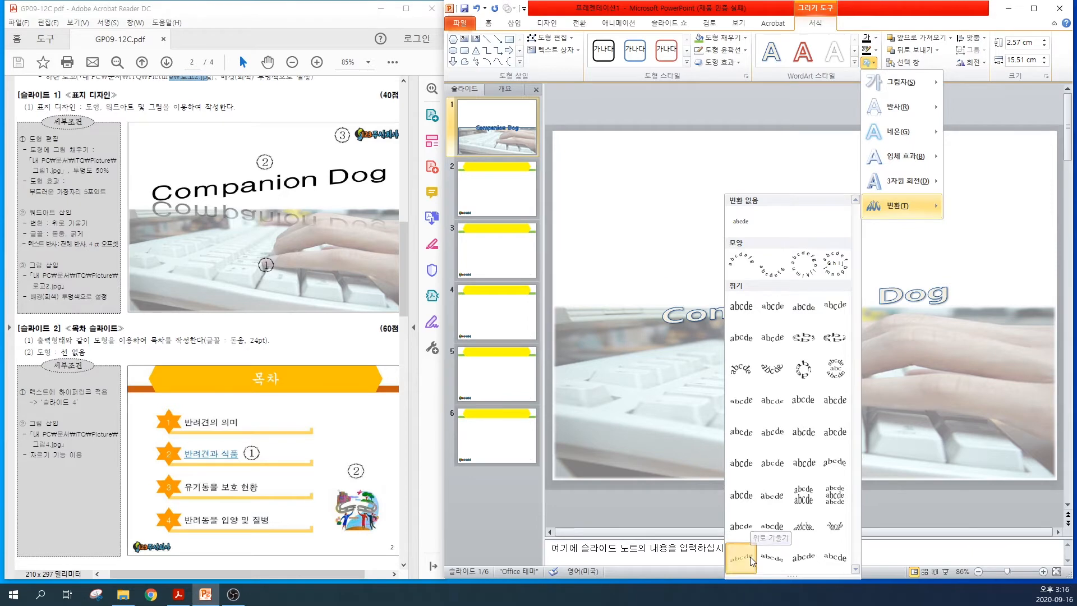
pyautogui.click(750, 557)
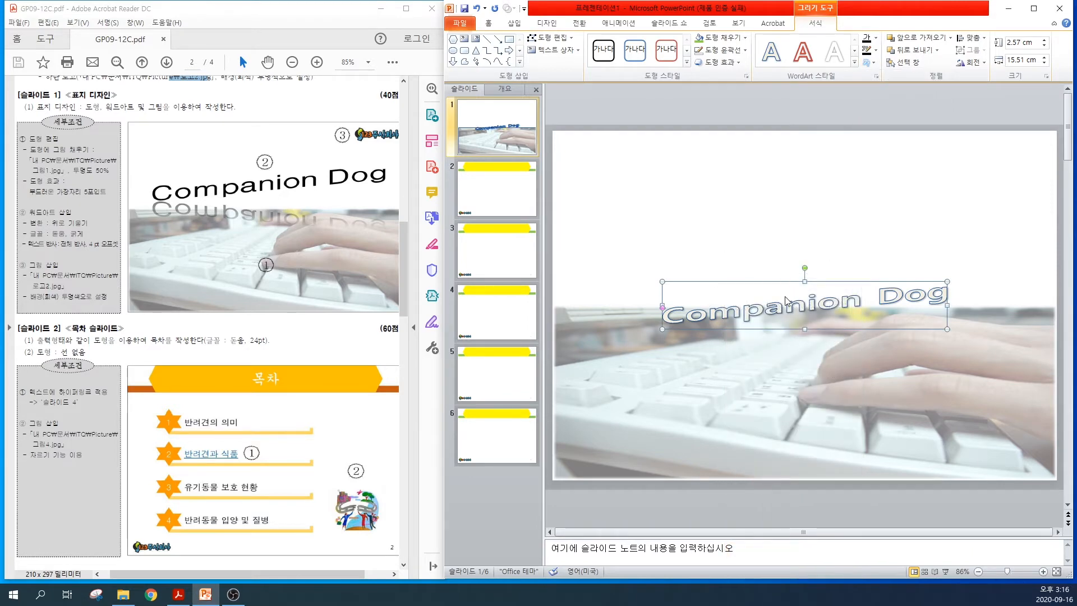
# Set the "Companion Dog" WordArt font to 돋움 and remove its text shadow
pyautogui.click(489, 25)
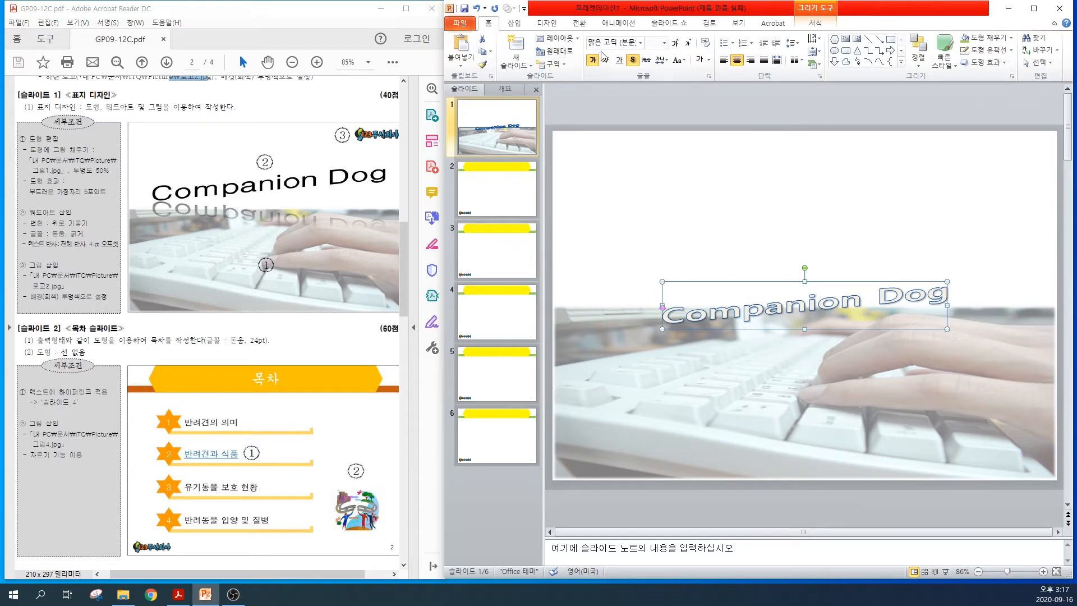
pyautogui.write('ehe')
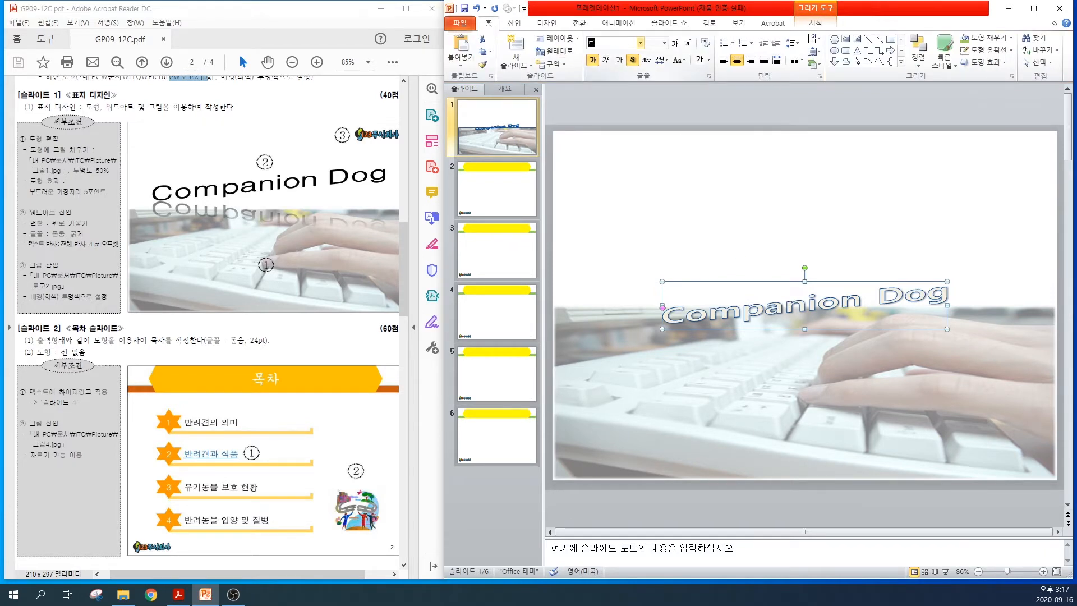
pyautogui.write('dna')
pyautogui.press('Return')
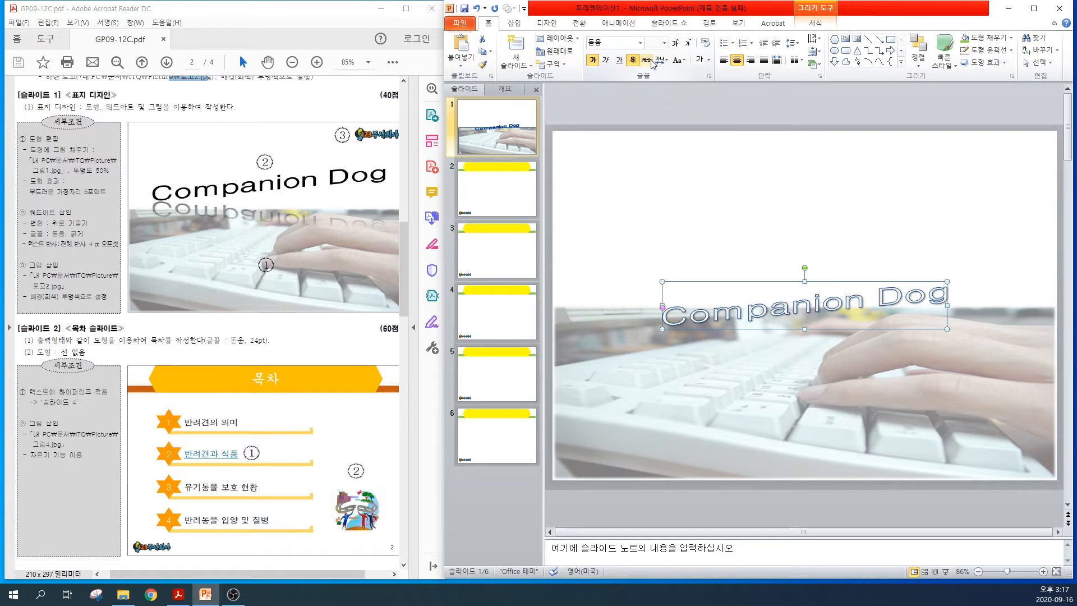
pyautogui.press('ctrl')
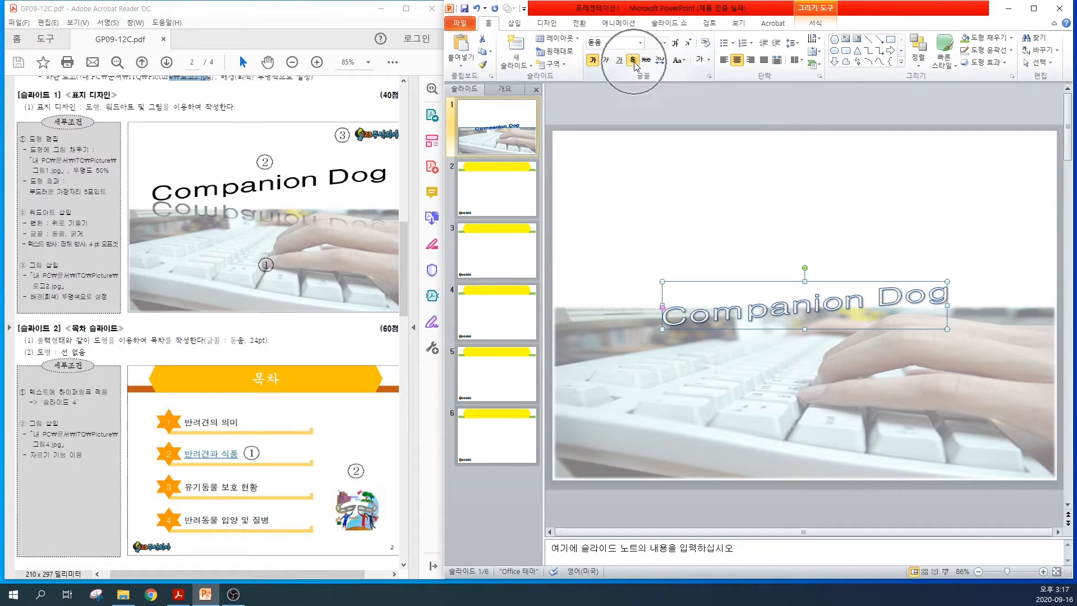
pyautogui.click(635, 65)
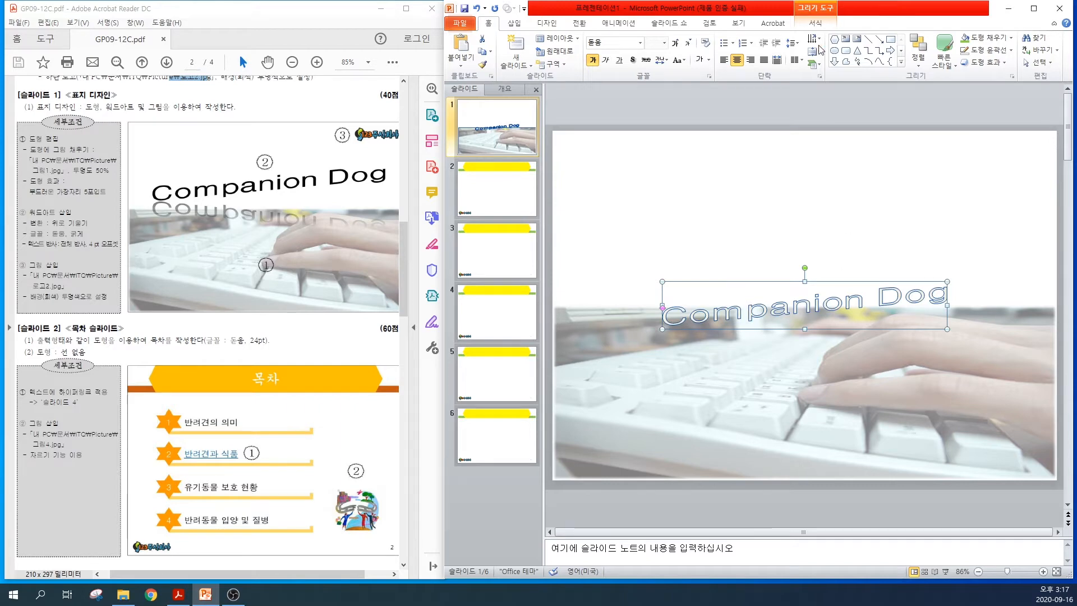
# Give the "Companion Dog" WordArt a black text fill and no text outline
pyautogui.click(811, 9)
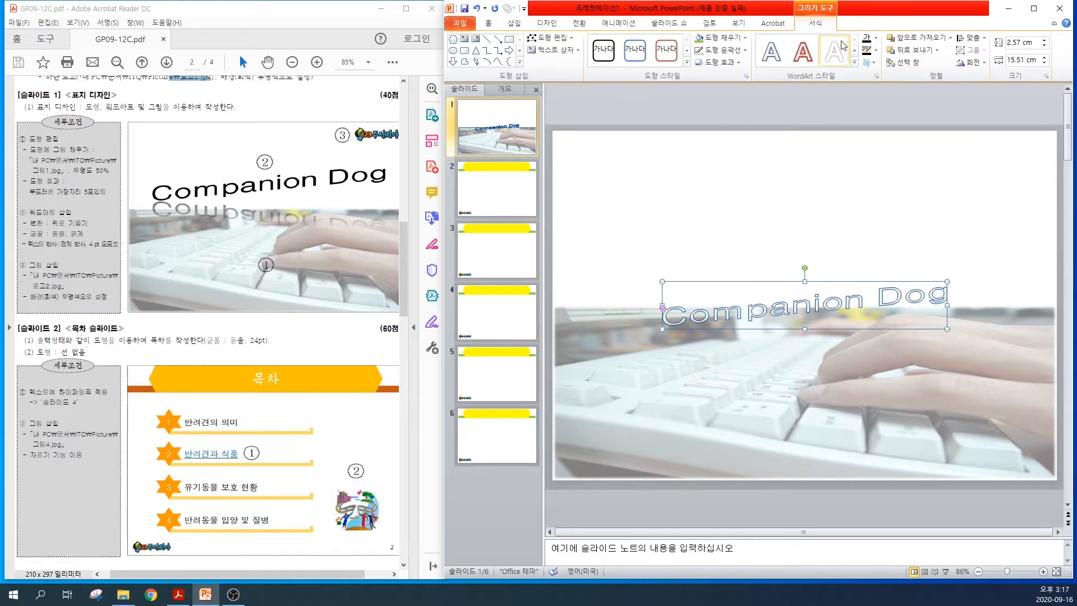
pyautogui.press('ctrl')
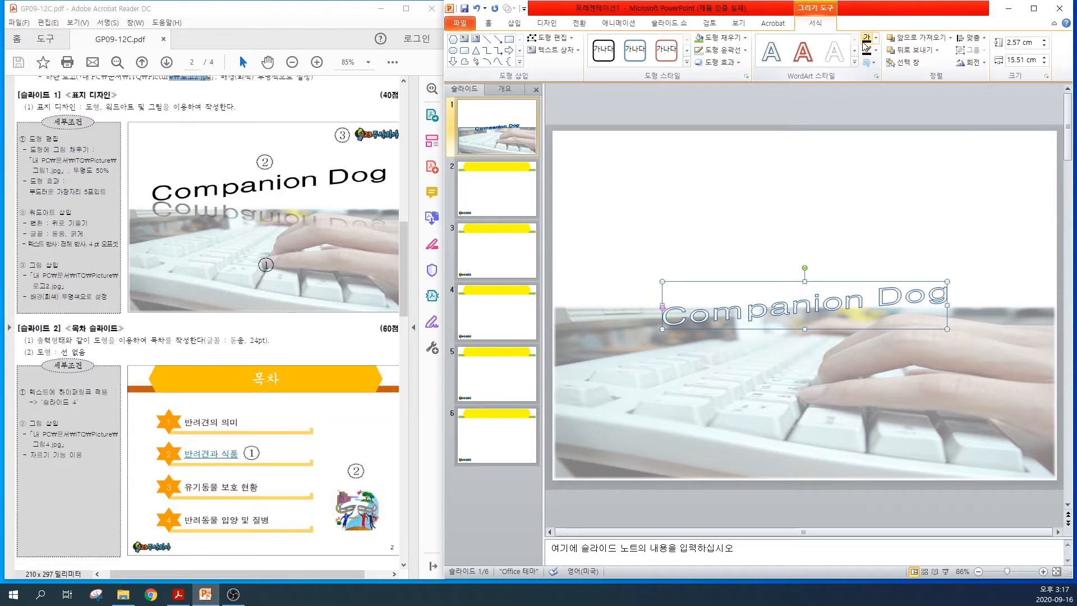
pyautogui.click(873, 38)
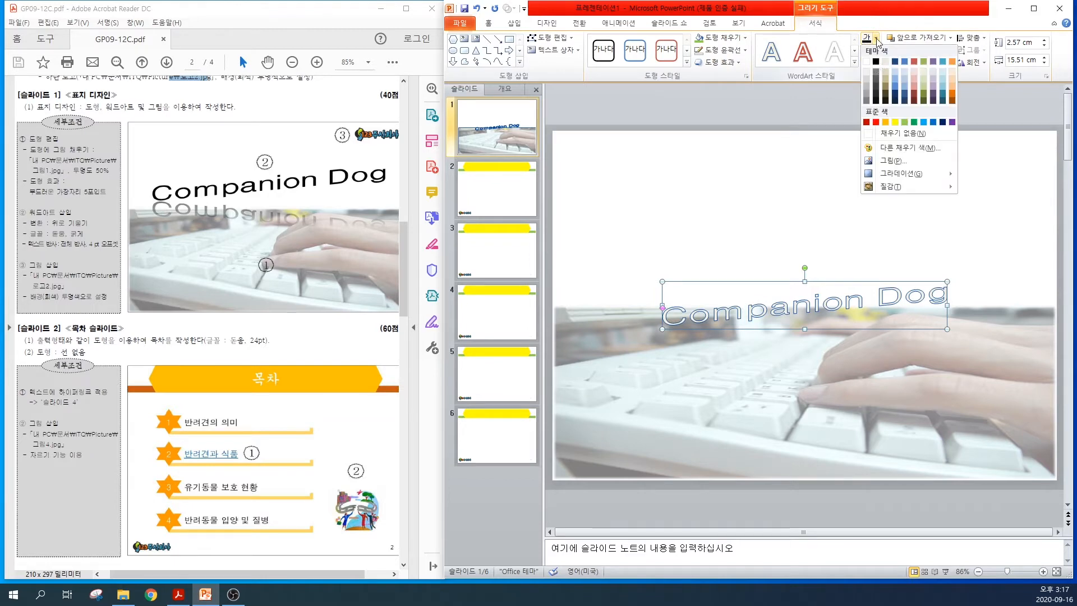
pyautogui.click(875, 63)
pyautogui.click(875, 50)
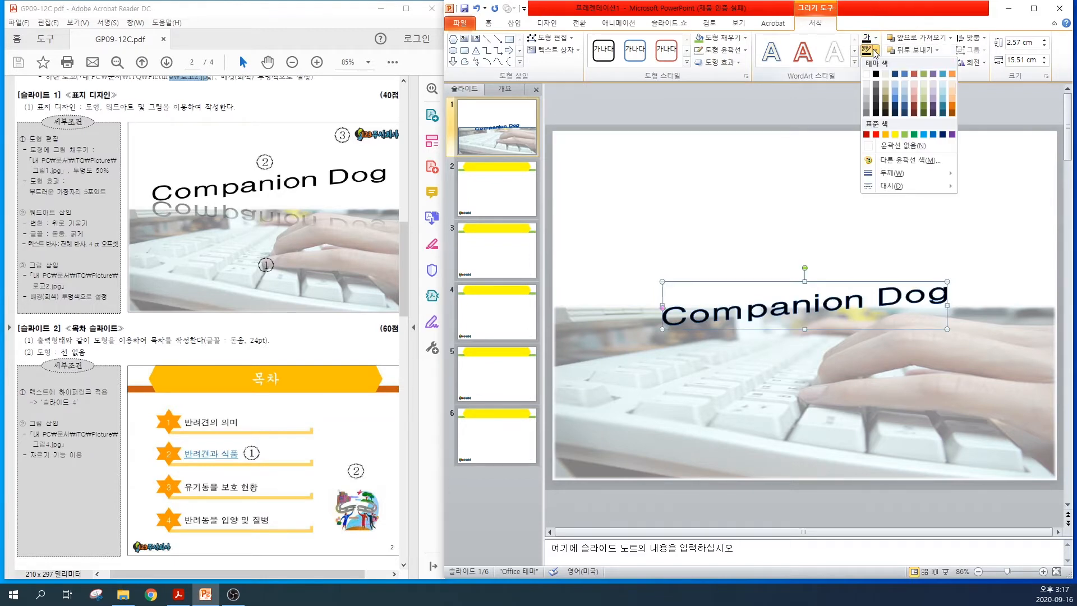
pyautogui.click(884, 147)
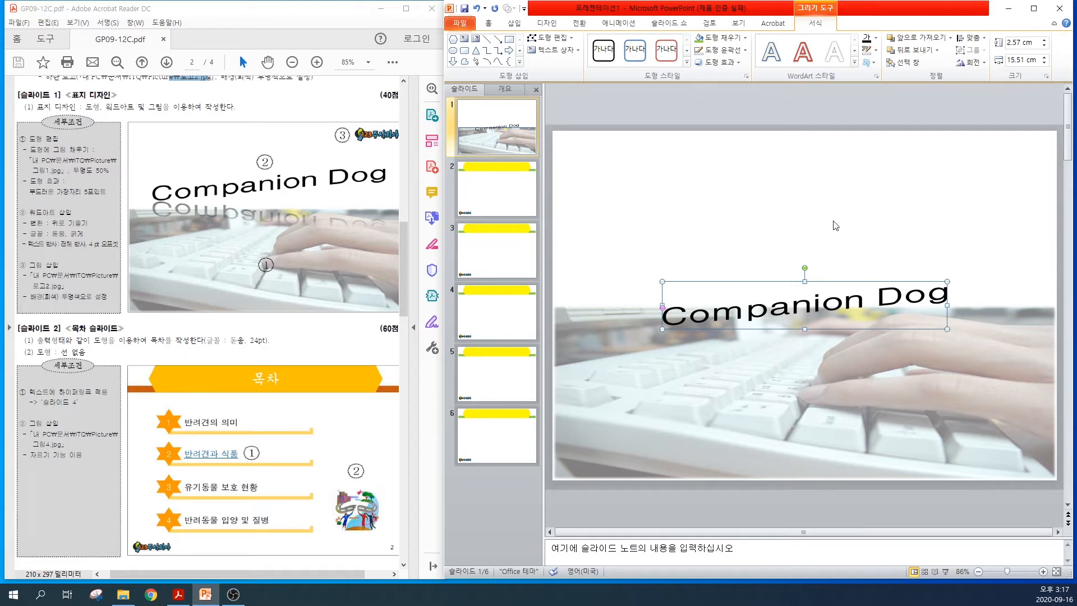
# Apply the full reflection with 4 pt offset to the "Companion Dog" WordArt
pyautogui.click(866, 65)
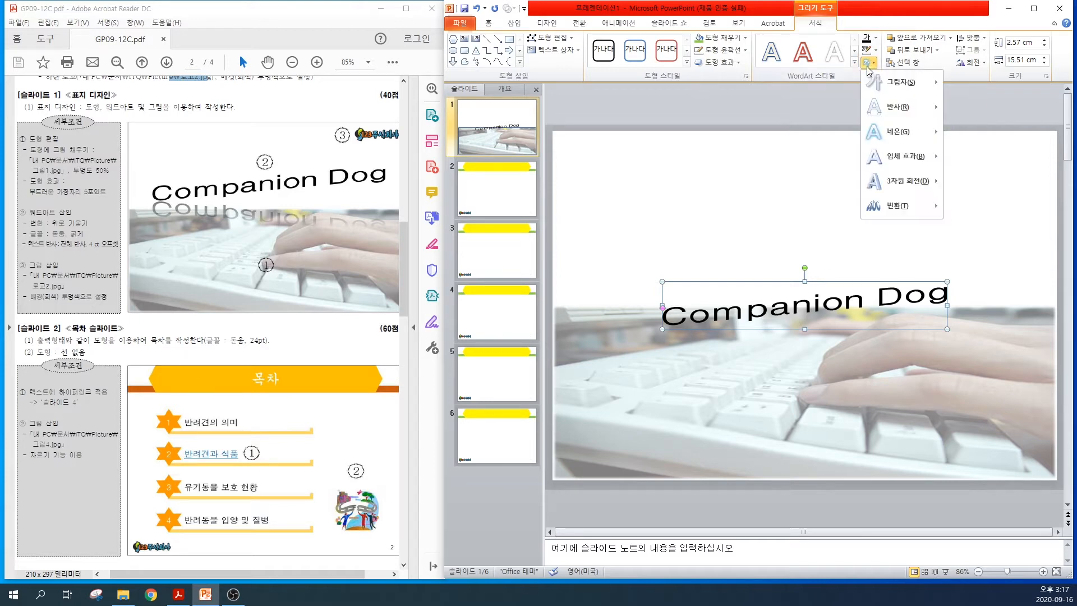
pyautogui.moveTo(879, 115)
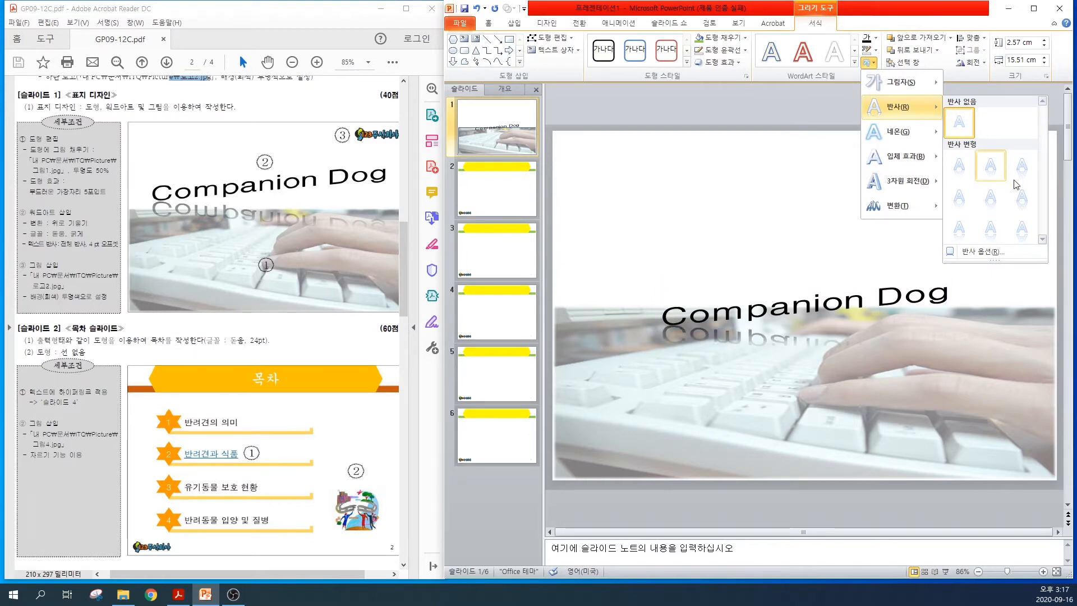
pyautogui.click(1022, 198)
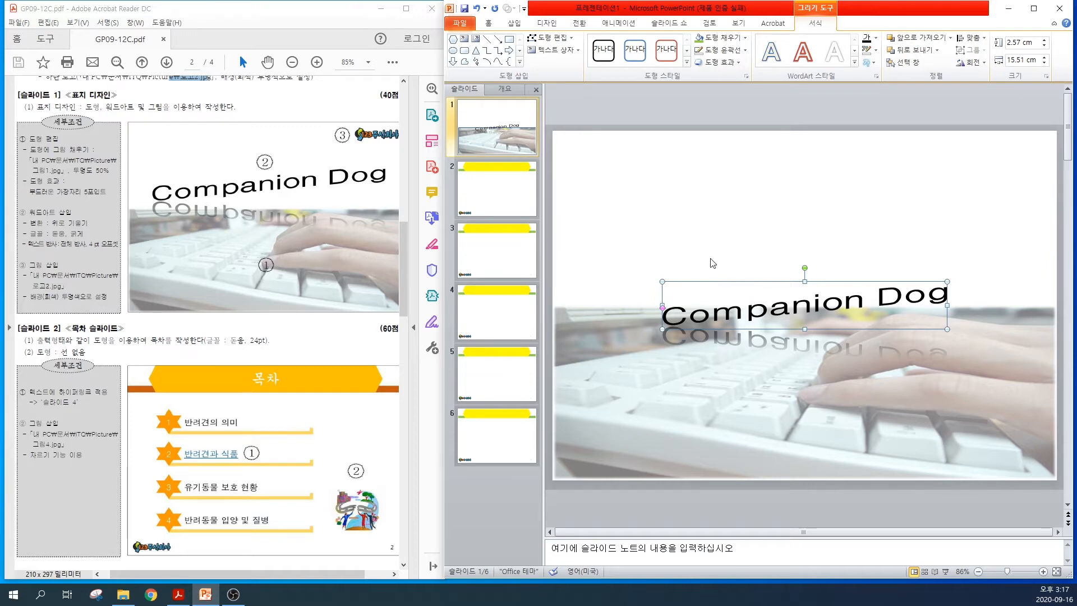
# Reposition and enlarge the WordArt to about 6 cm high and 24.6 cm wide, across the slide above the keyboard picture
pyautogui.moveTo(707, 286); pyautogui.dragTo(625, 211)
pyautogui.moveTo(867, 255); pyautogui.dragTo(1032, 316)
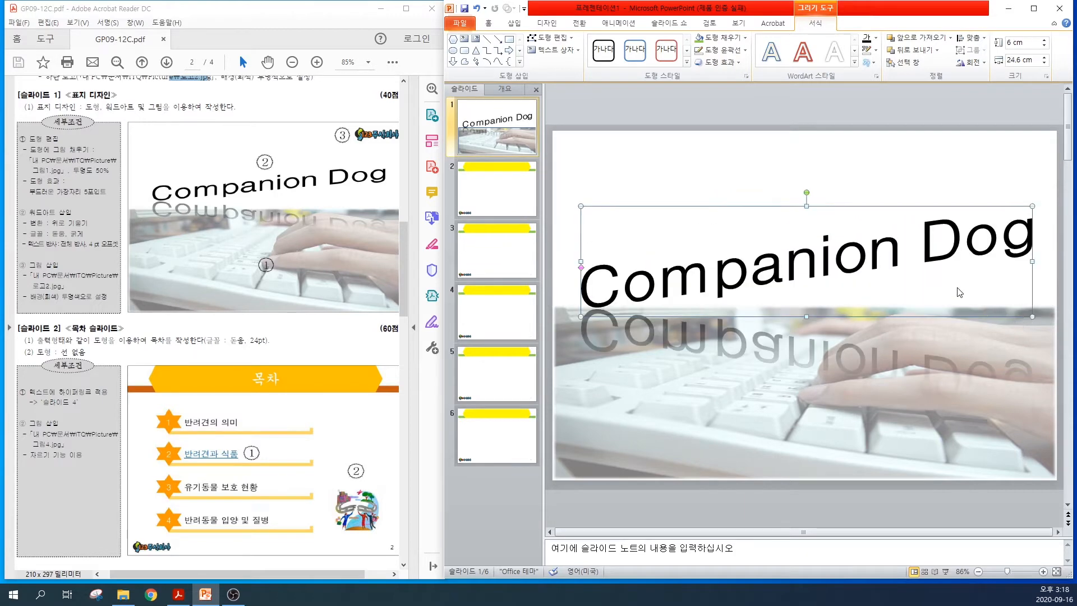
pyautogui.click(733, 181)
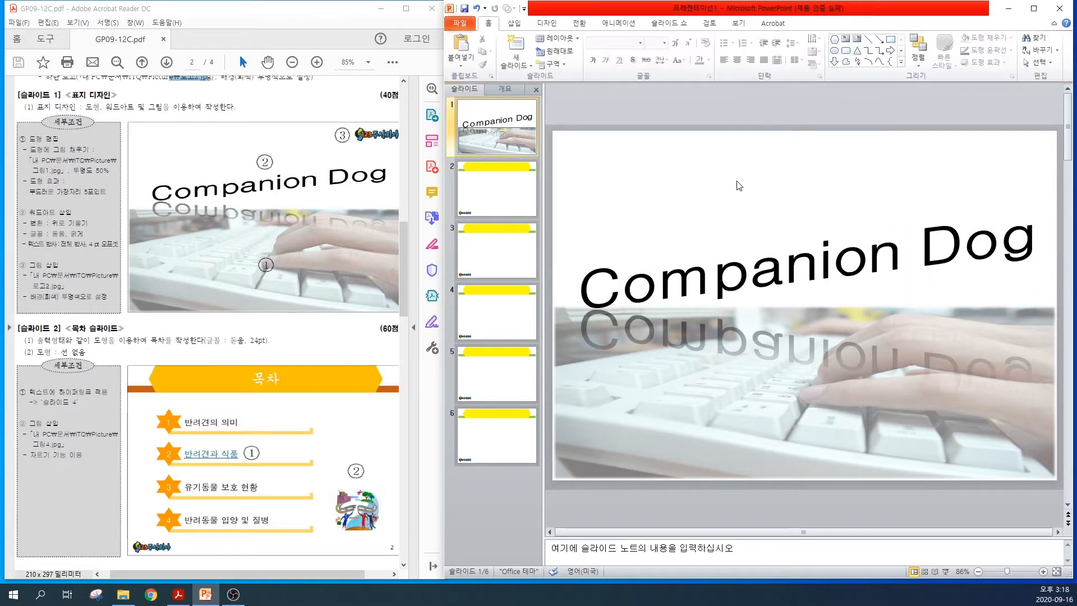
# Insert the picture 로고2 in slide 1's upper-right corner and shrink it to about 2.5 by 6.76 cm
pyautogui.click(514, 23)
pyautogui.click(485, 46)
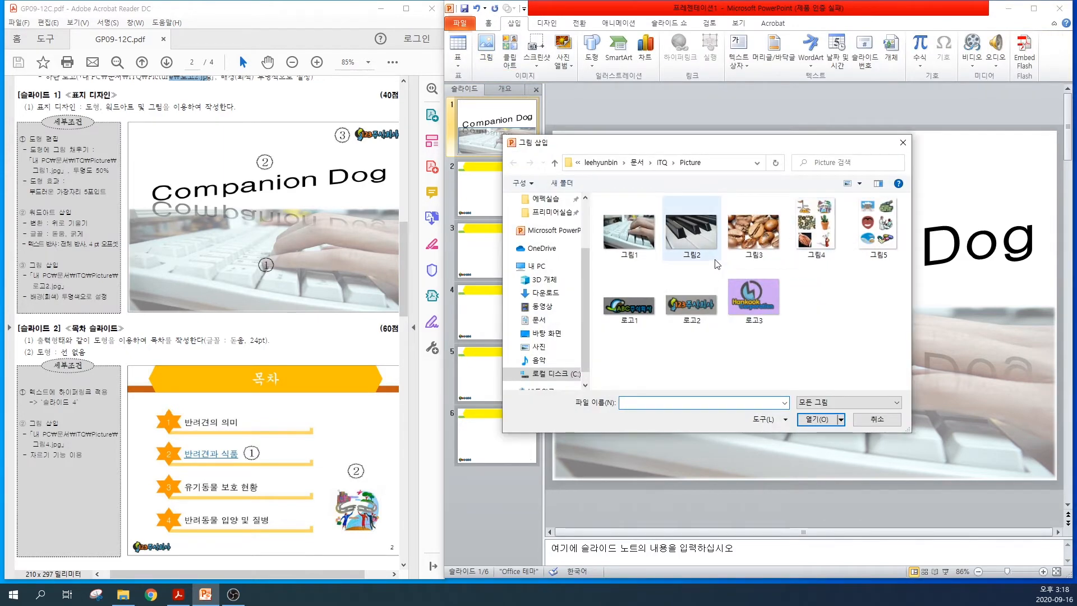
pyautogui.click(682, 314)
pyautogui.click(815, 420)
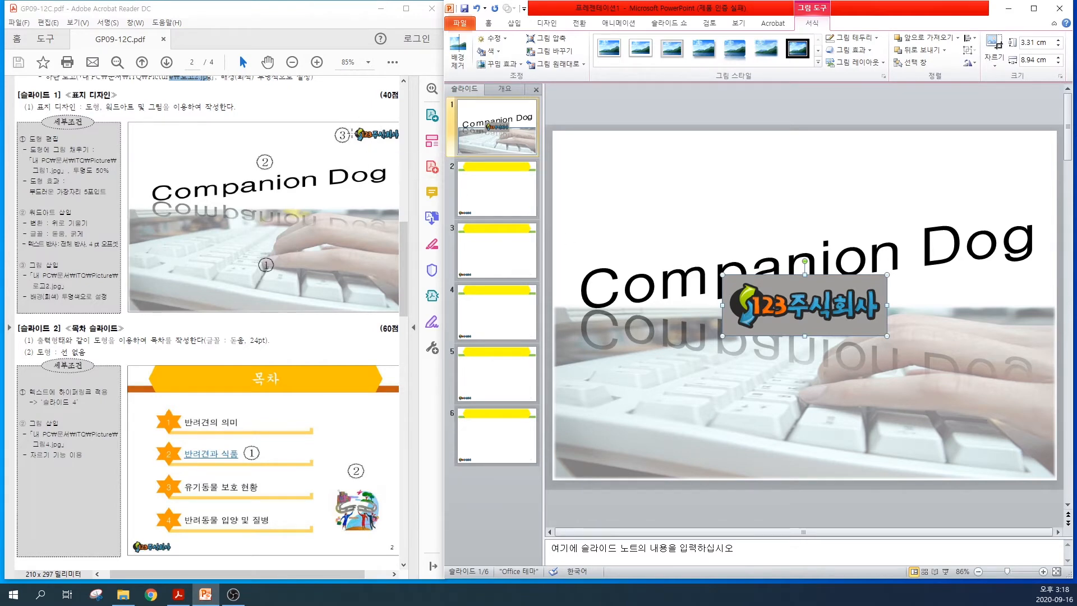
pyautogui.moveTo(828, 318); pyautogui.dragTo(998, 175)
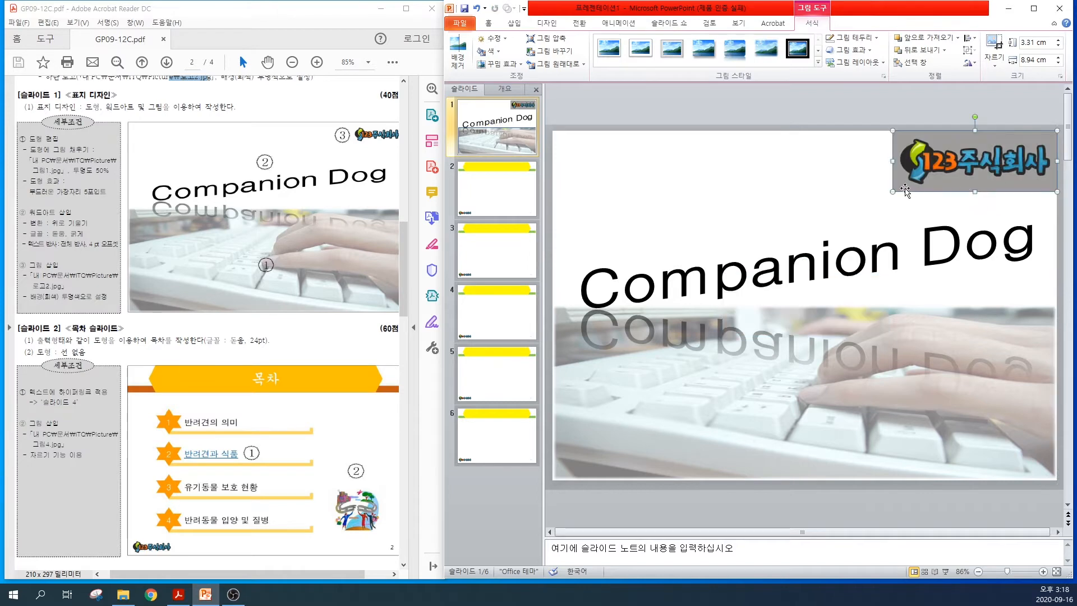
pyautogui.moveTo(891, 193); pyautogui.dragTo(932, 177)
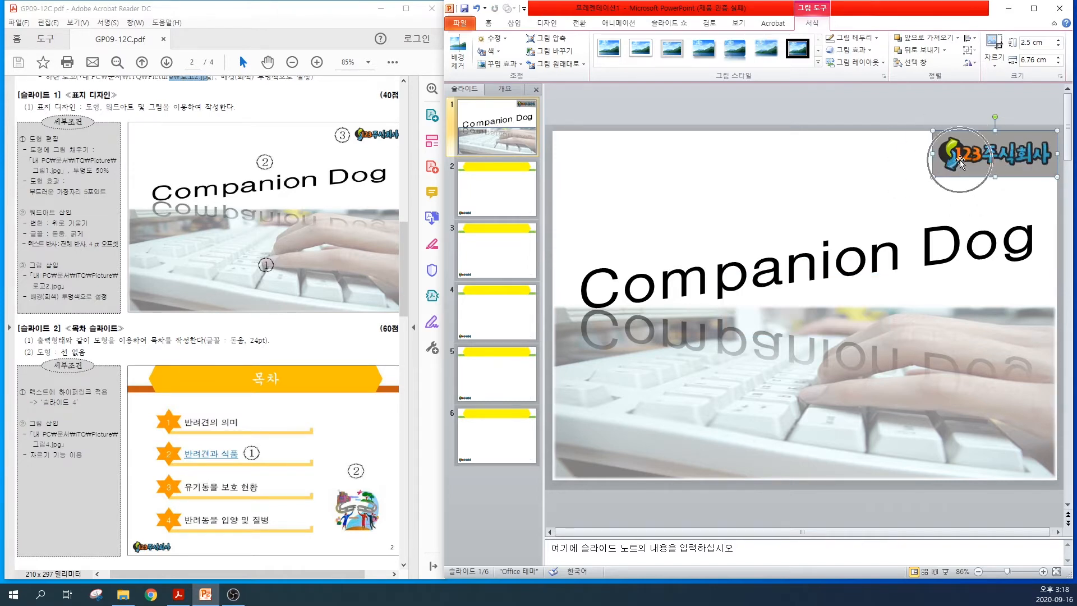
# Make the gray background of the 로고2 logo transparent on slide 1
pyautogui.click(818, 6)
pyautogui.click(493, 51)
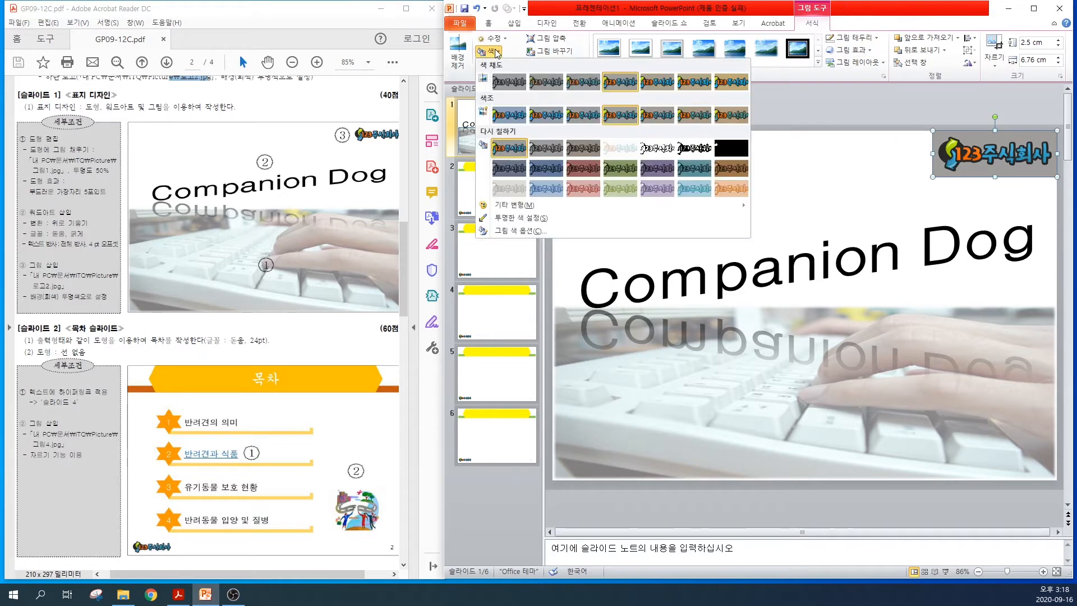
pyautogui.click(521, 218)
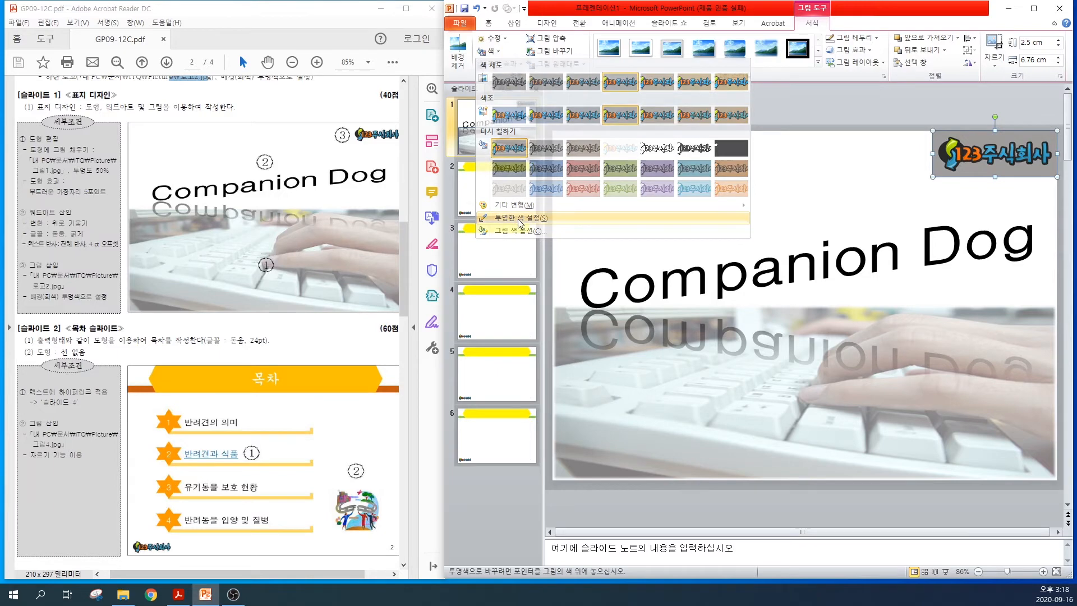
pyautogui.click(982, 139)
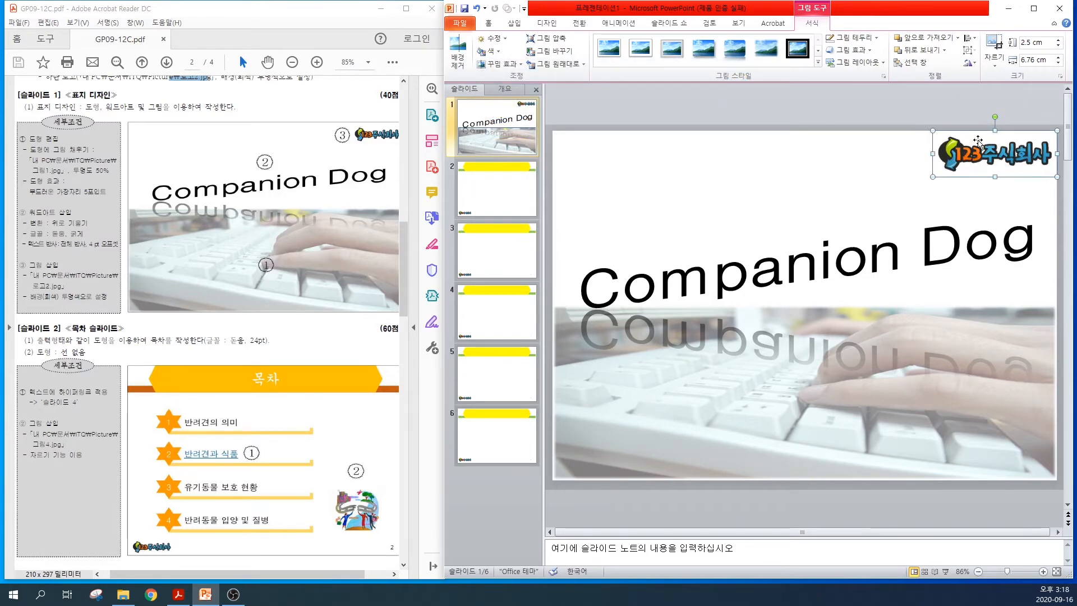
pyautogui.click(958, 206)
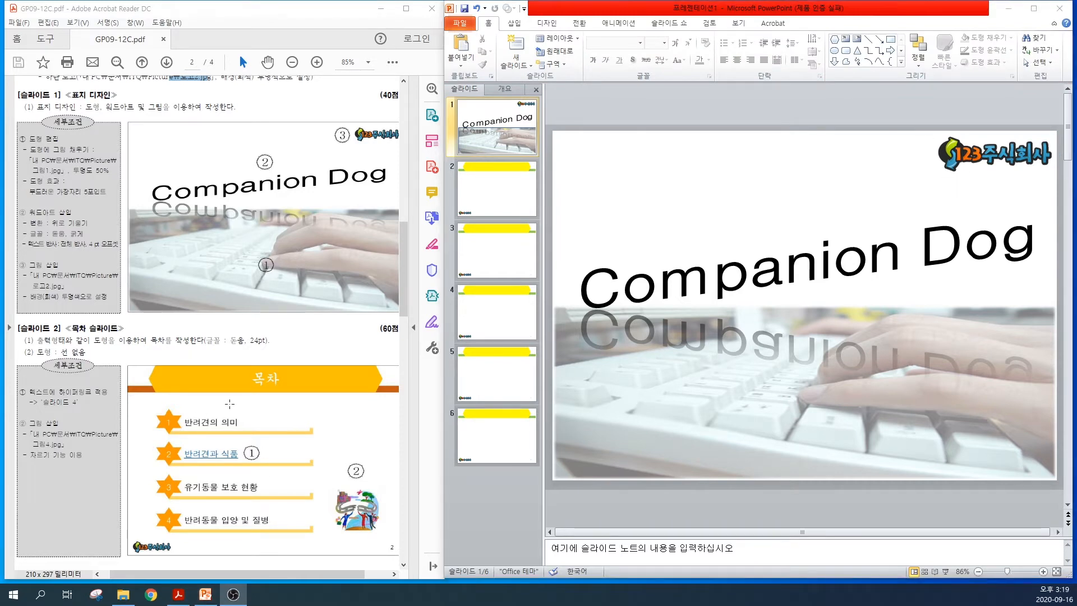
# Enter "목차" as the title of slide 2
pyautogui.click(513, 201)
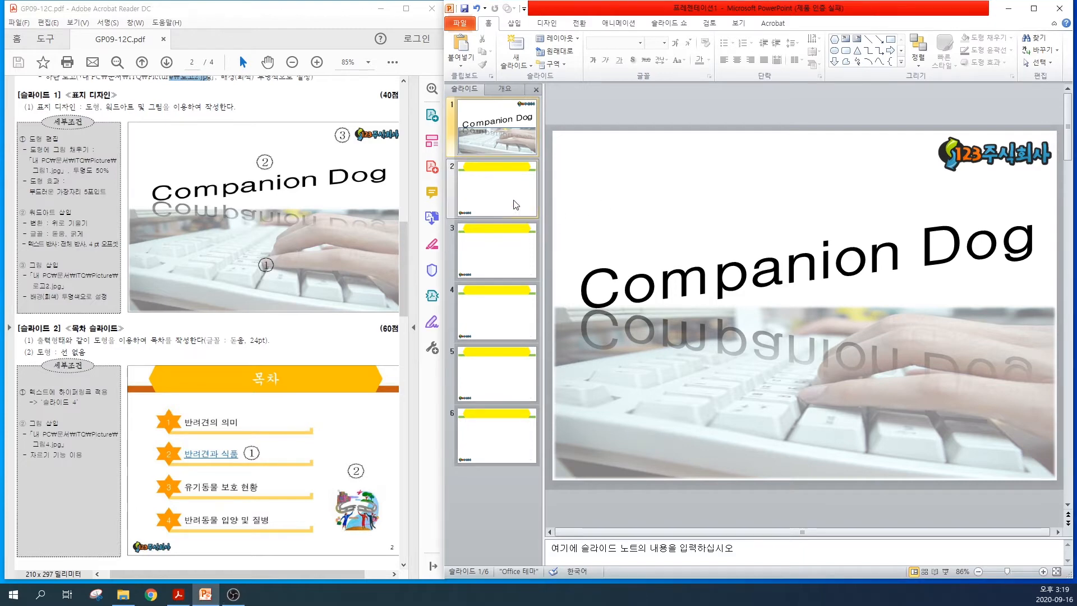
pyautogui.click(513, 201)
pyautogui.click(783, 166)
pyautogui.write('목차')
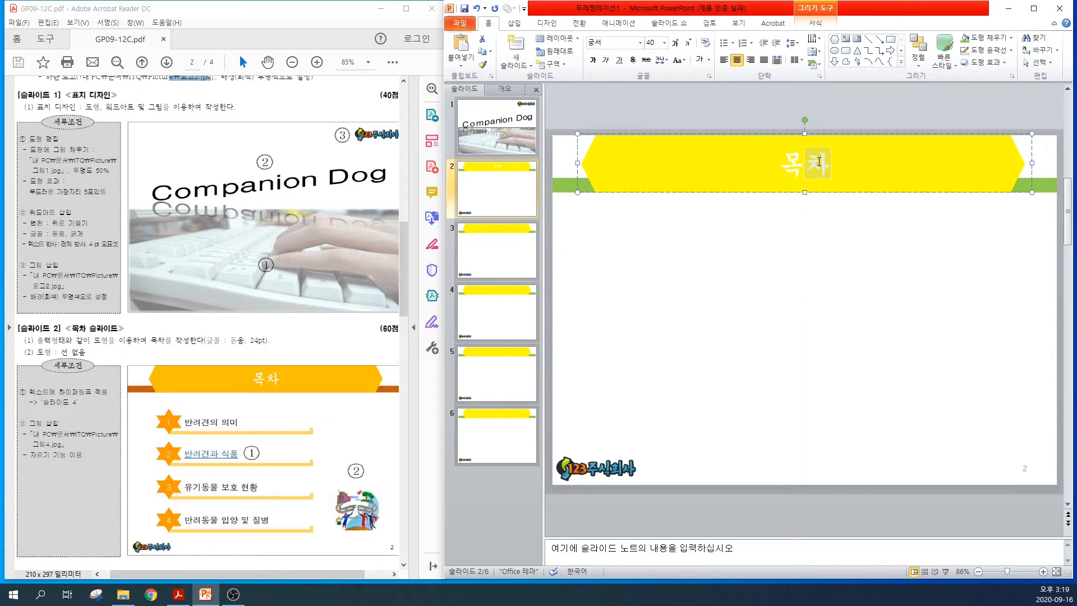
# Examine the PDF's title font requirements and the table-of-contents font and shape layout required for slide 2
pyautogui.moveTo(404, 266)
pyautogui.mouseDown()
pyautogui.moveTo(403, 238)
pyautogui.moveTo(404, 249)
pyautogui.mouseUp()
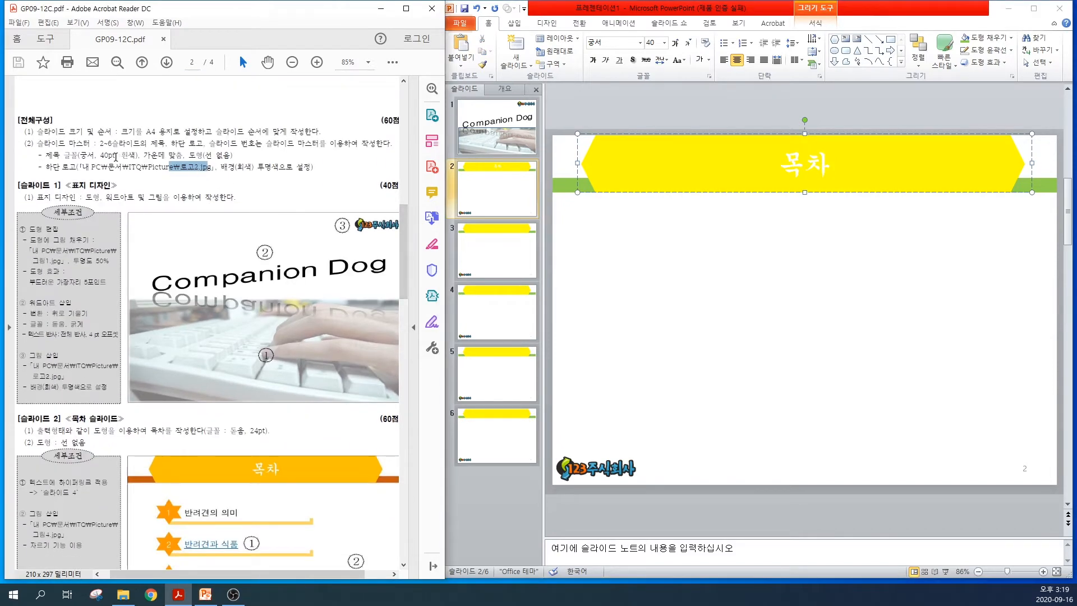
pyautogui.moveTo(65, 155); pyautogui.dragTo(131, 159)
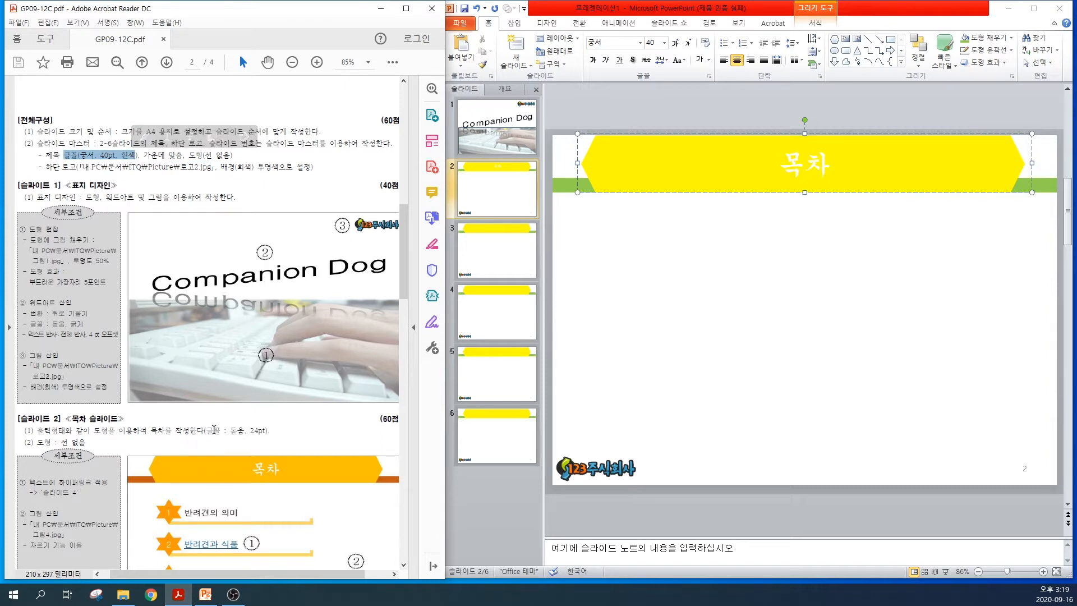
pyautogui.moveTo(207, 430); pyautogui.dragTo(267, 433)
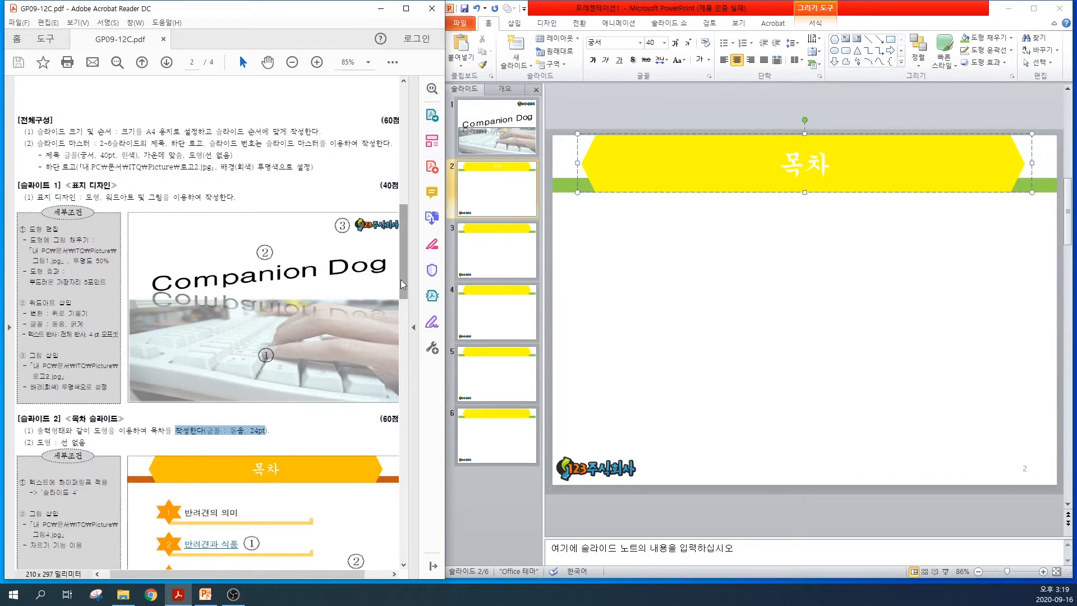
pyautogui.scroll(-5, 227, 420)
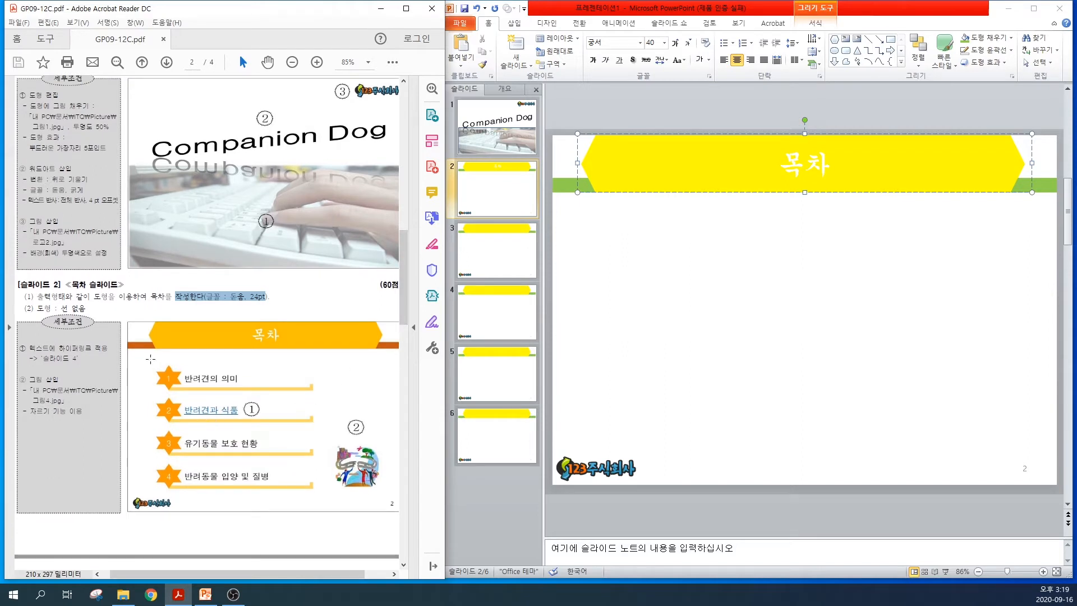
pyautogui.hotkey('ctrl', '2')
pyautogui.moveTo(145, 365)
pyautogui.mouseDown()
pyautogui.moveTo(287, 455)
pyautogui.moveTo(329, 497)
pyautogui.mouseUp()
pyautogui.press('Escape')
# Draw an L-shape about 1.2 by 17.4 cm below the slide 2 title and flip it horizontally
pyautogui.click(515, 23)
pyautogui.click(592, 49)
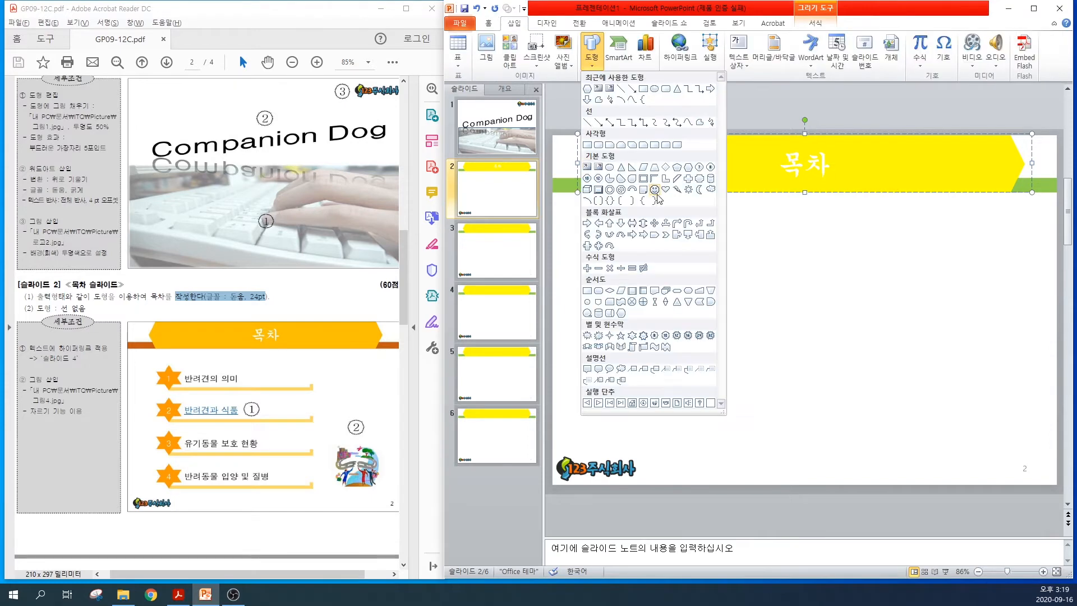
pyautogui.click(667, 179)
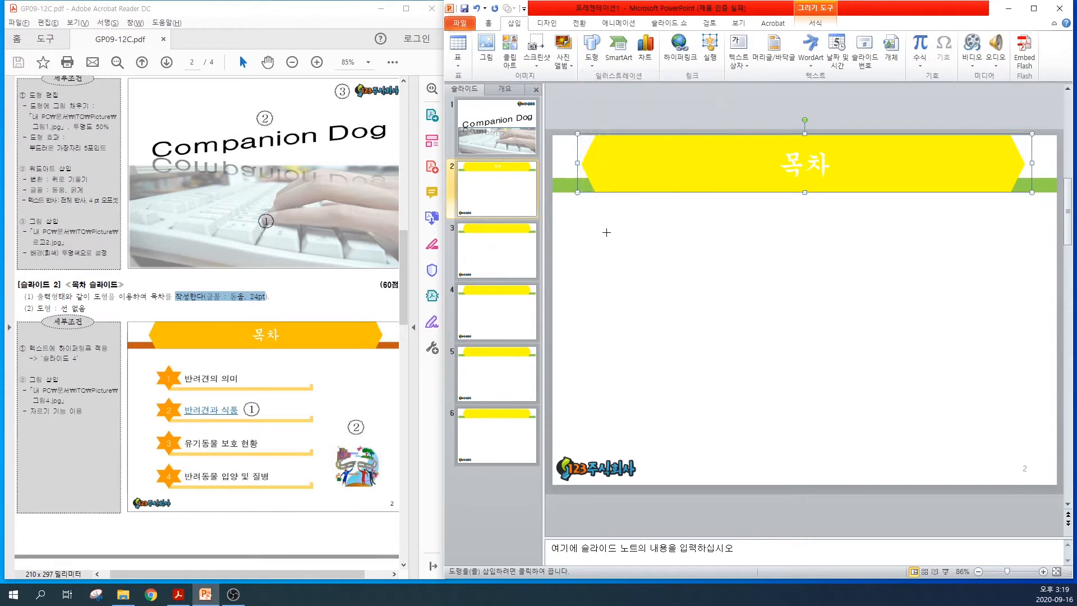
pyautogui.moveTo(599, 239); pyautogui.dragTo(918, 261)
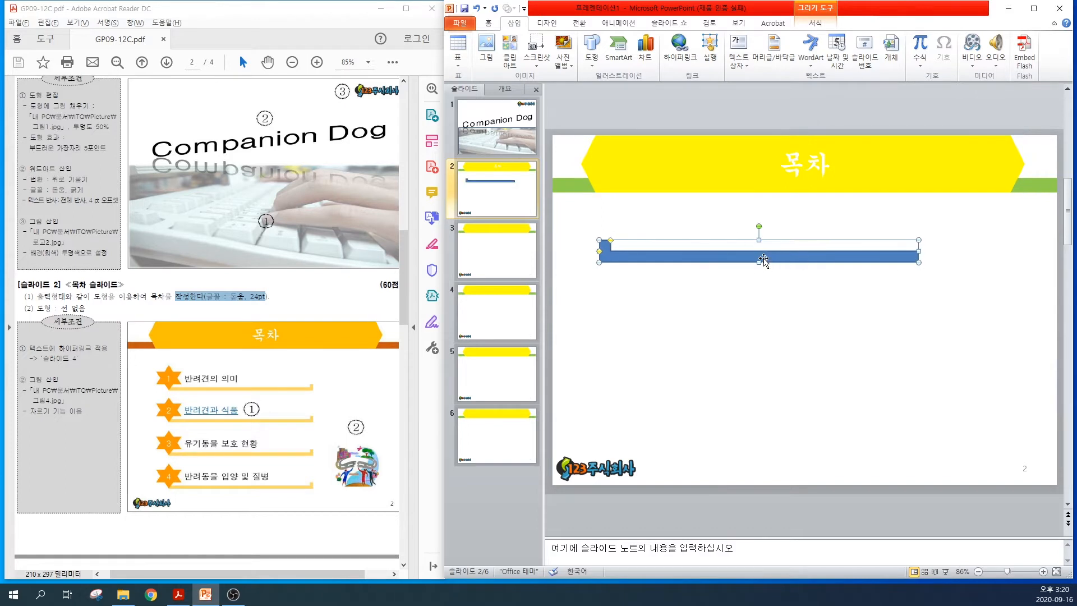
pyautogui.click(823, 12)
pyautogui.click(976, 67)
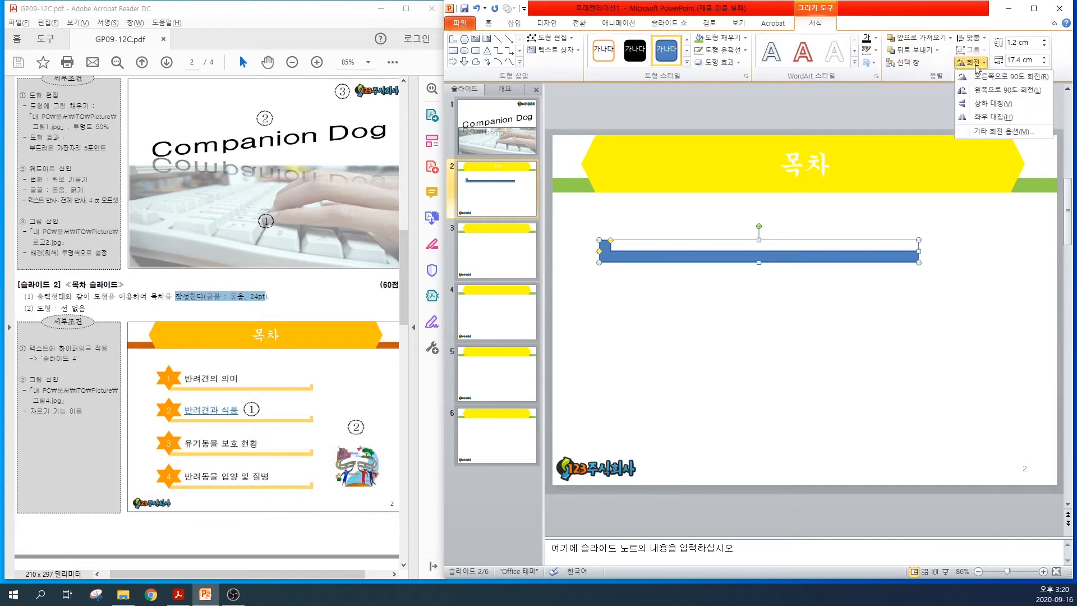
pyautogui.click(983, 117)
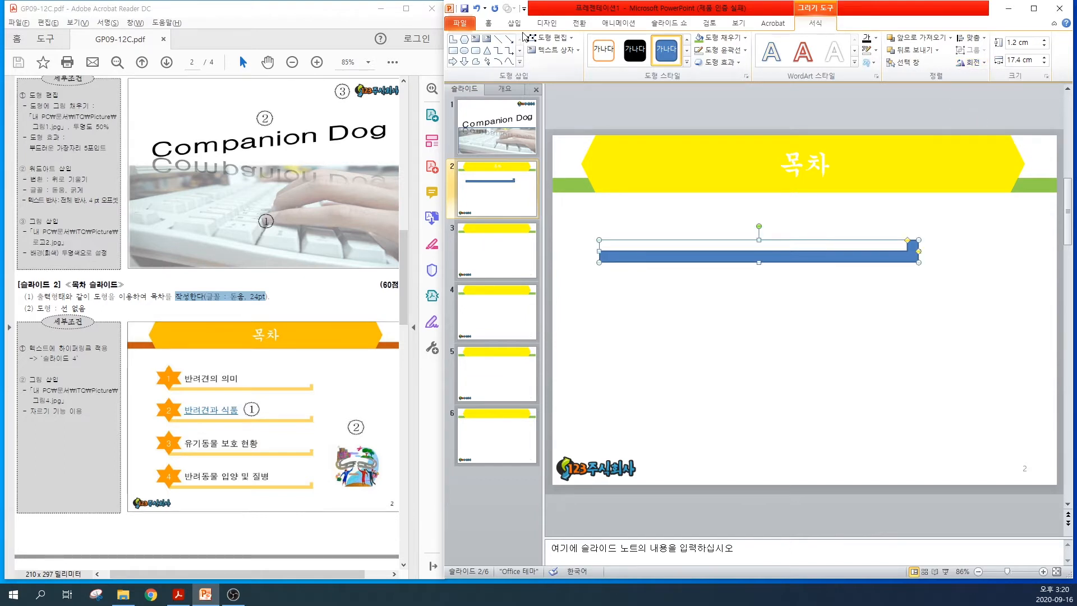
# Draw a six-point star about 2.4 by 2.4 cm over the left end of the L-shaped bar
pyautogui.click(519, 62)
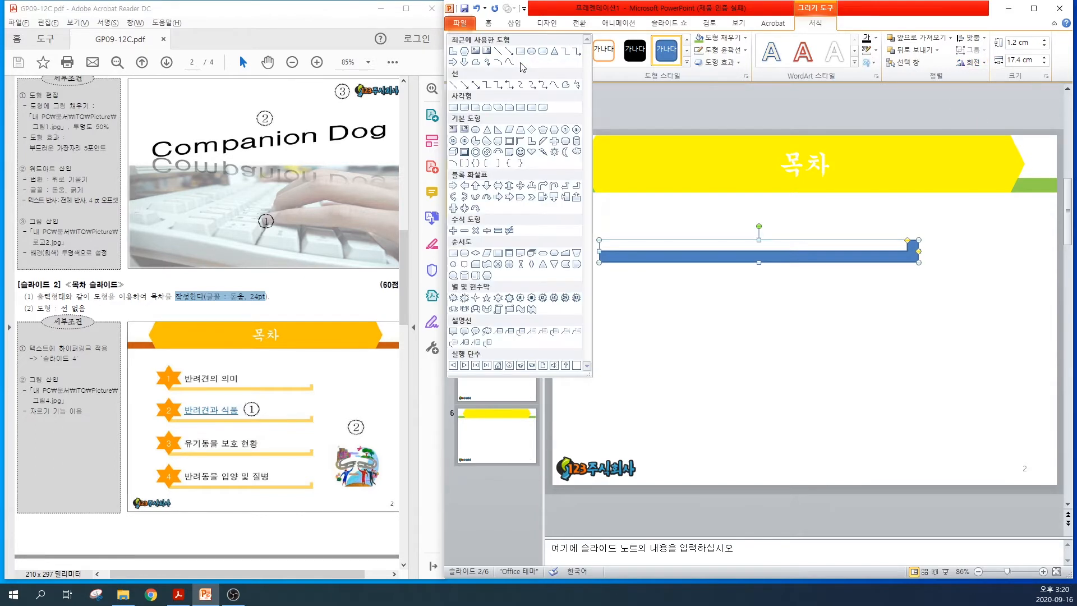
pyautogui.click(498, 302)
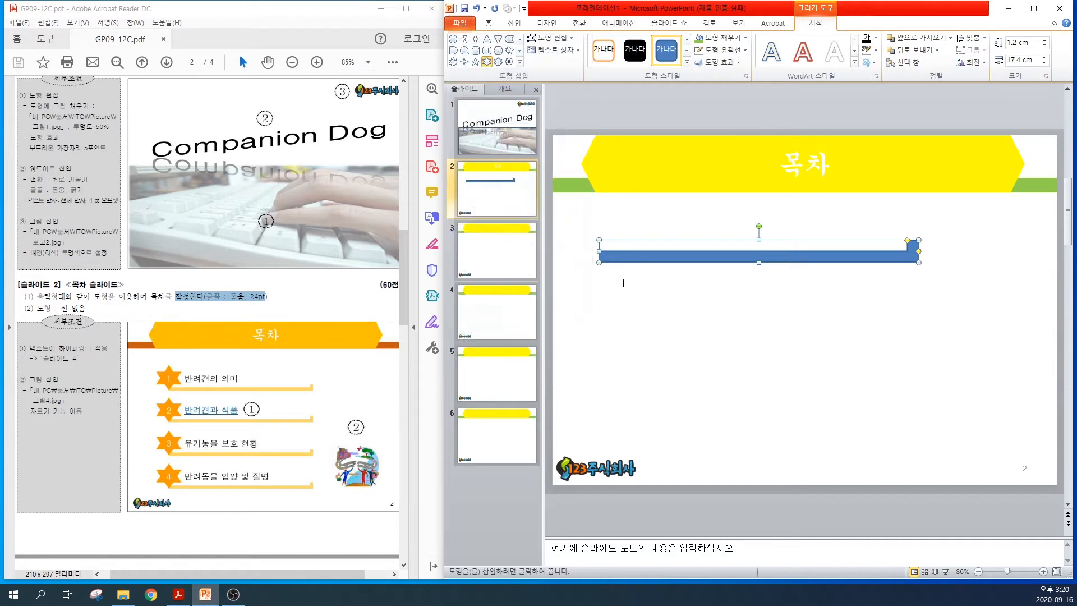
pyautogui.moveTo(591, 218); pyautogui.dragTo(636, 240)
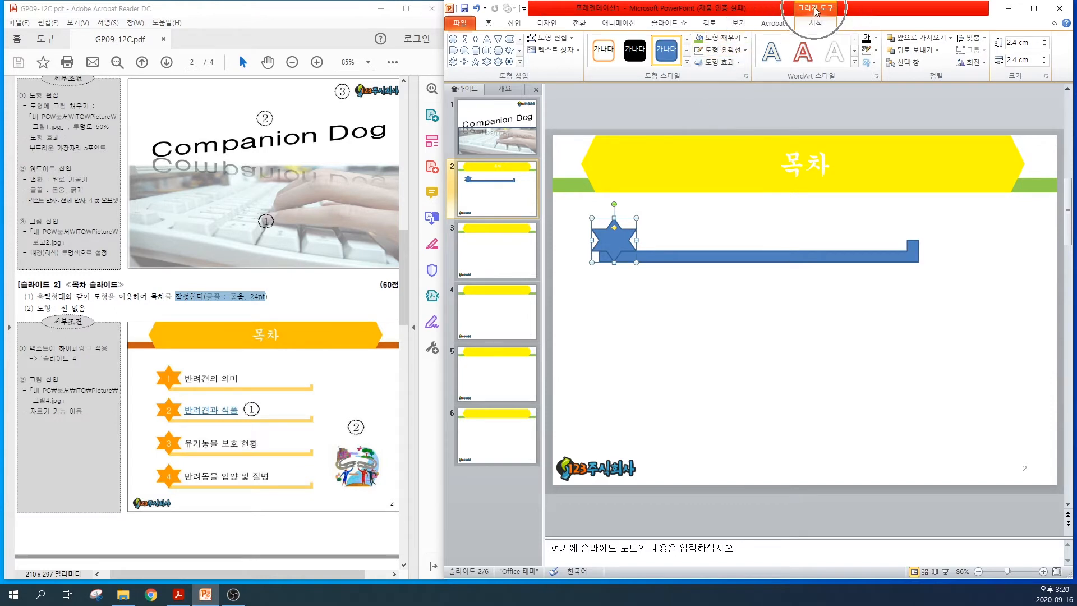
# Fill the star with standard light green and the L-shaped bar with standard light blue
pyautogui.click(730, 40)
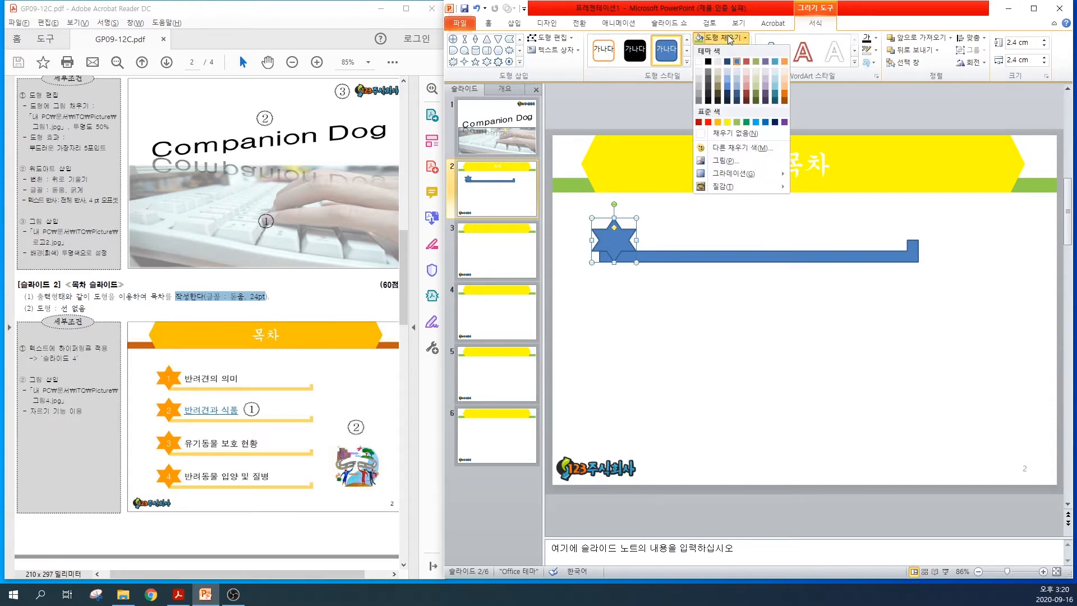
pyautogui.click(736, 122)
pyautogui.click(699, 255)
pyautogui.click(708, 40)
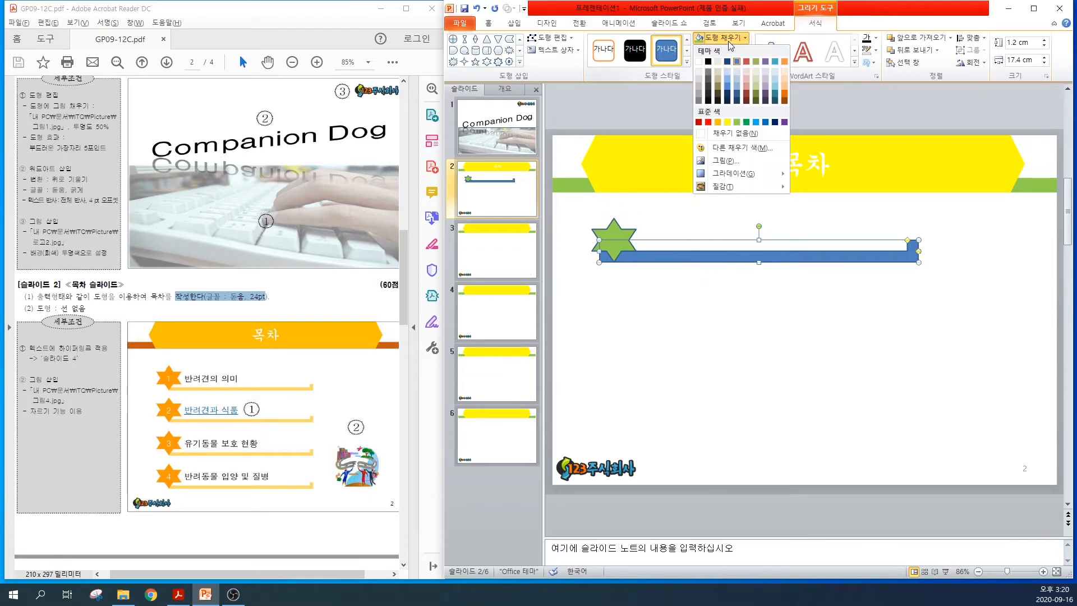
pyautogui.click(756, 122)
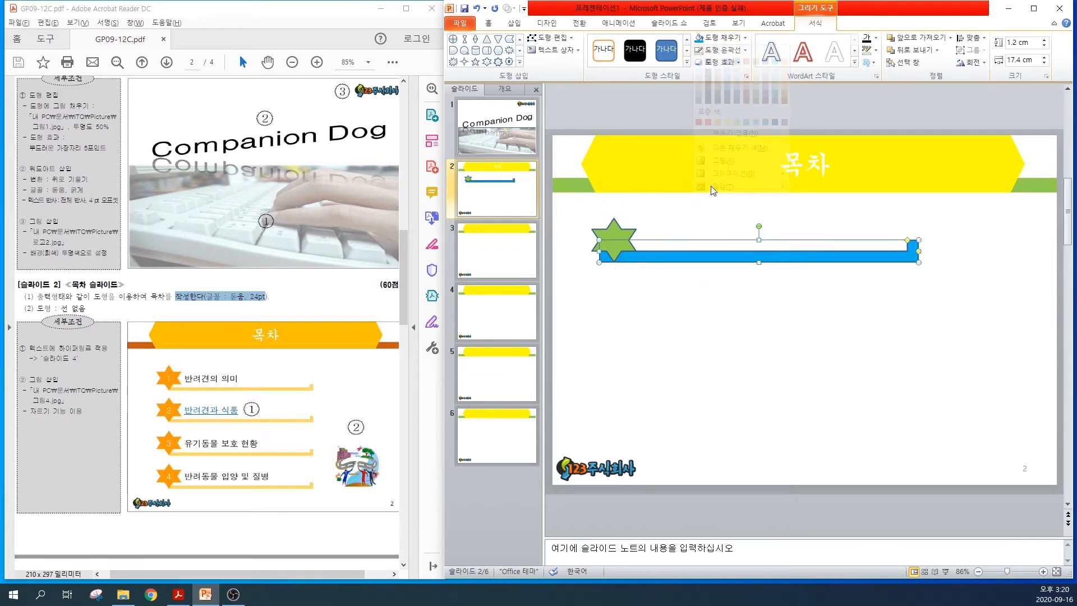
pyautogui.click(675, 290)
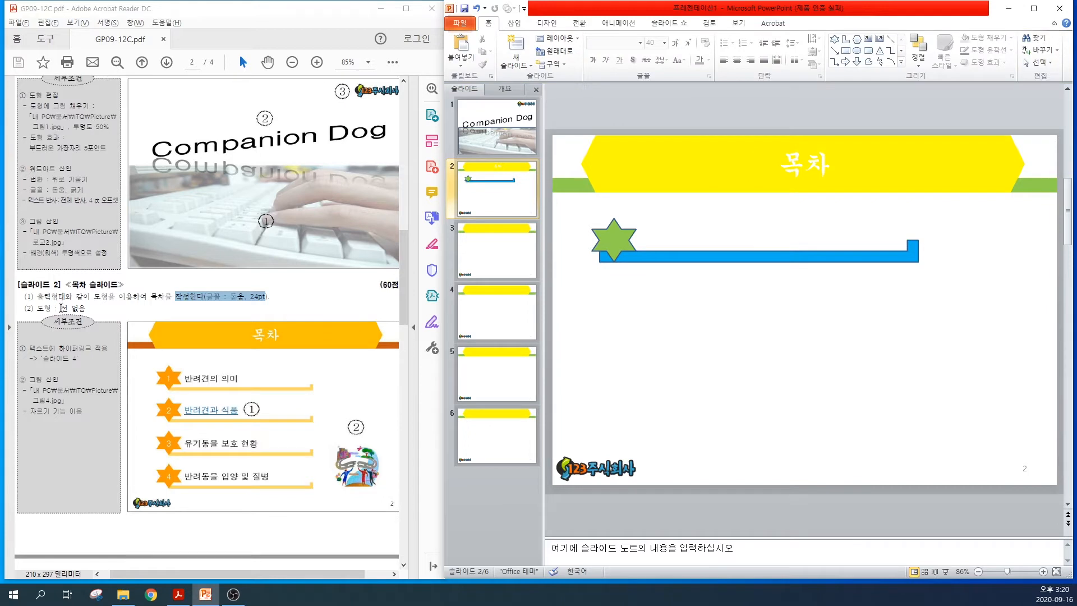
# Remove the outlines of the star and the L-shaped bar, following the PDF's no-line requirement
pyautogui.moveTo(63, 308); pyautogui.dragTo(83, 308)
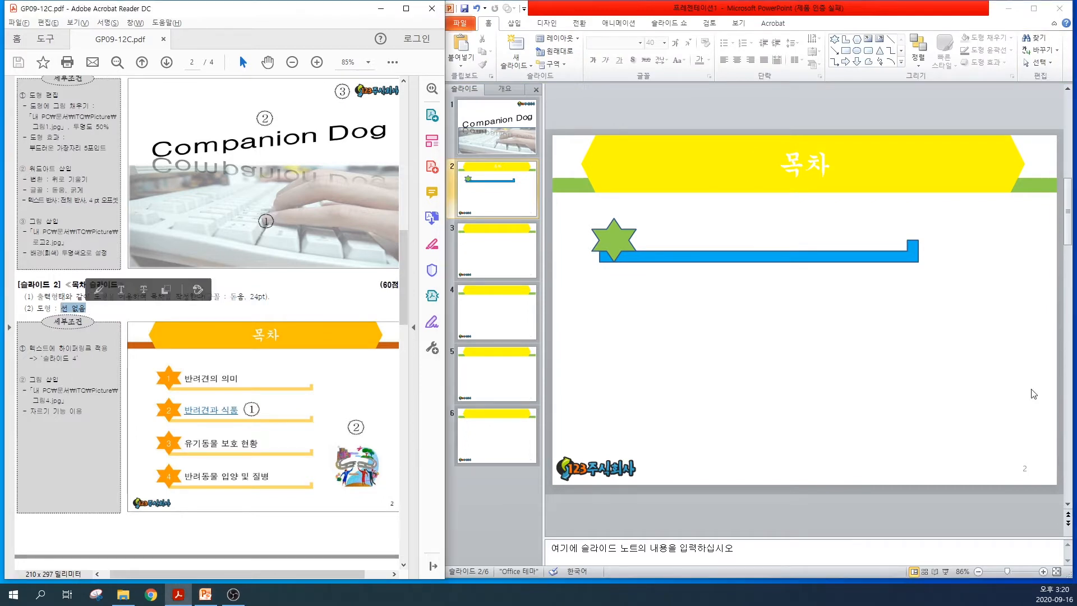
pyautogui.click(580, 304)
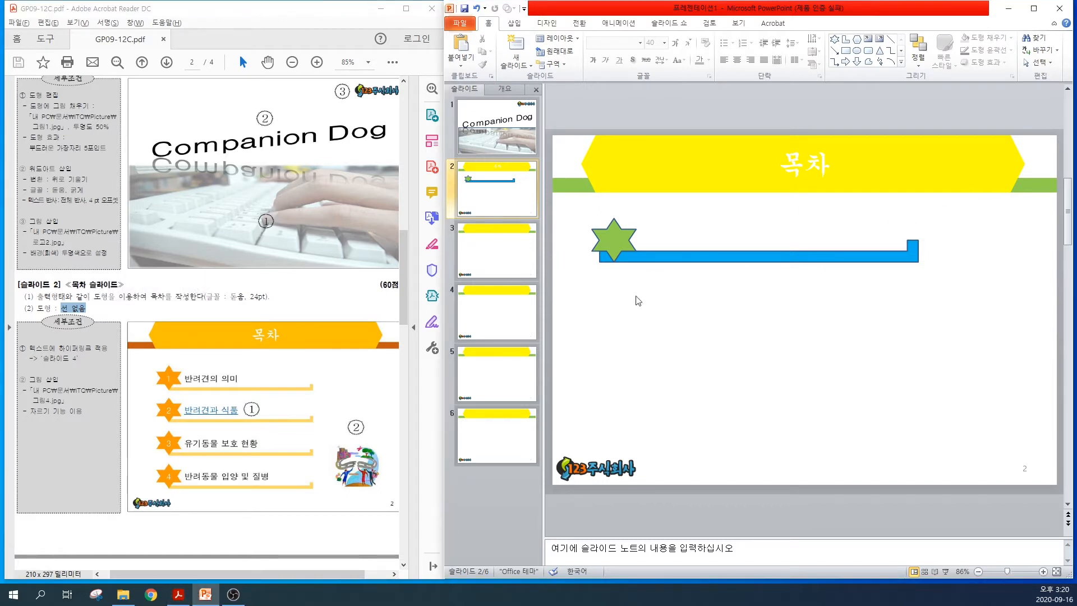
pyautogui.moveTo(582, 298); pyautogui.dragTo(1013, 205)
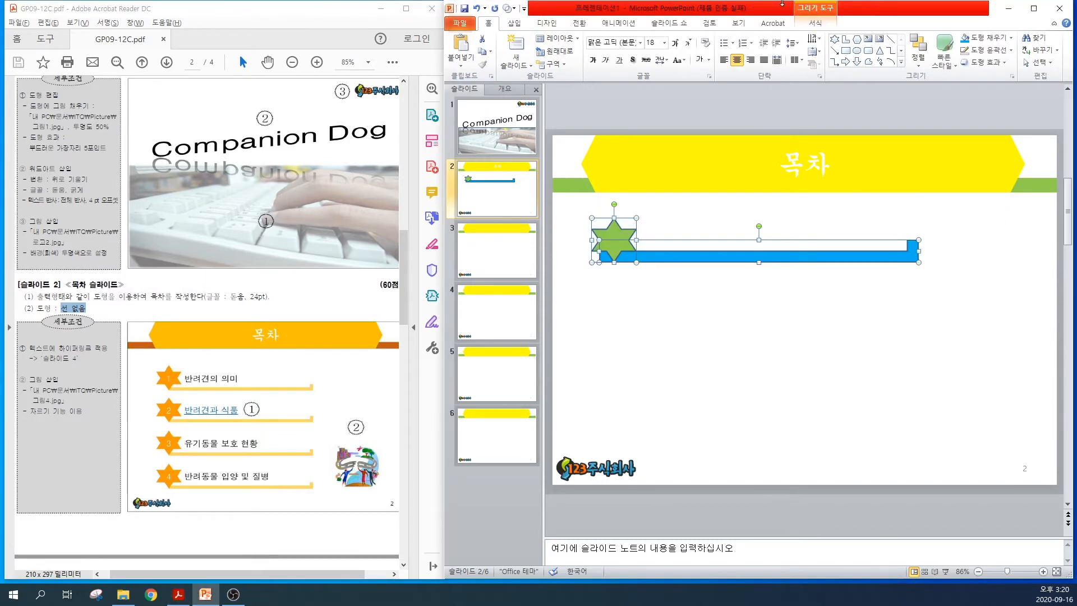
pyautogui.click(815, 10)
pyautogui.click(722, 50)
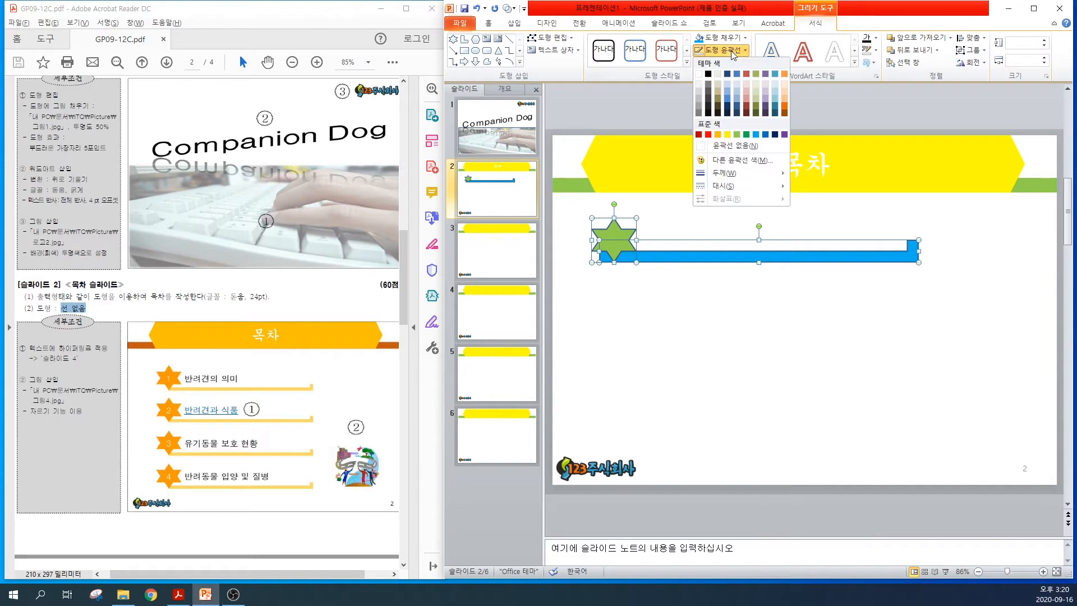
pyautogui.click(718, 150)
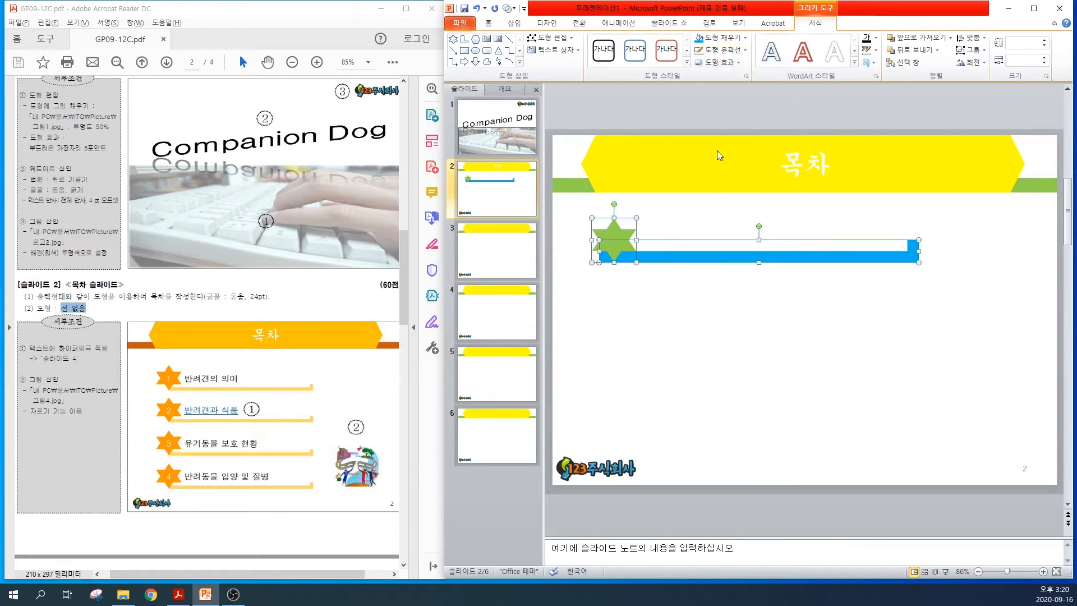
pyautogui.click(662, 316)
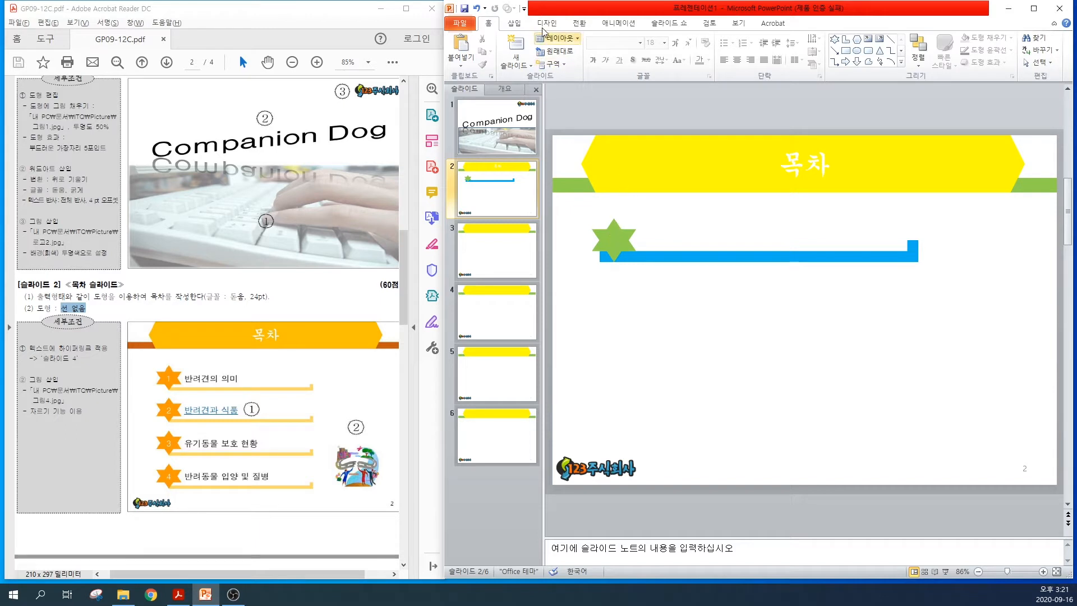
# Add a horizontal text box reading "반려견" beside the star and place it just above the bar
pyautogui.click(514, 23)
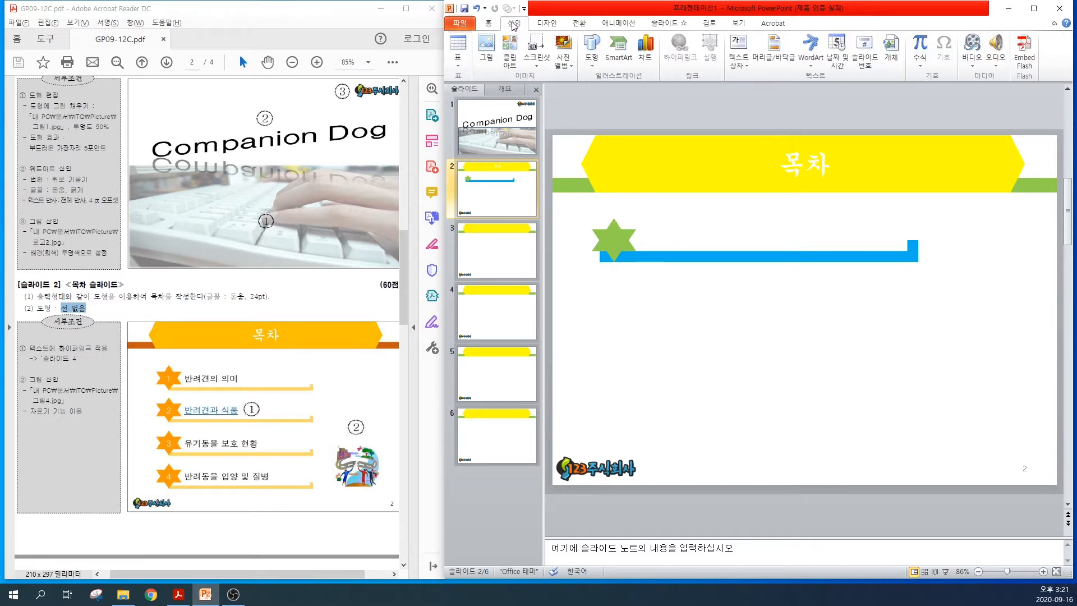
pyautogui.click(740, 66)
pyautogui.click(763, 72)
pyautogui.moveTo(655, 219); pyautogui.dragTo(842, 237)
pyautogui.write('반려견')
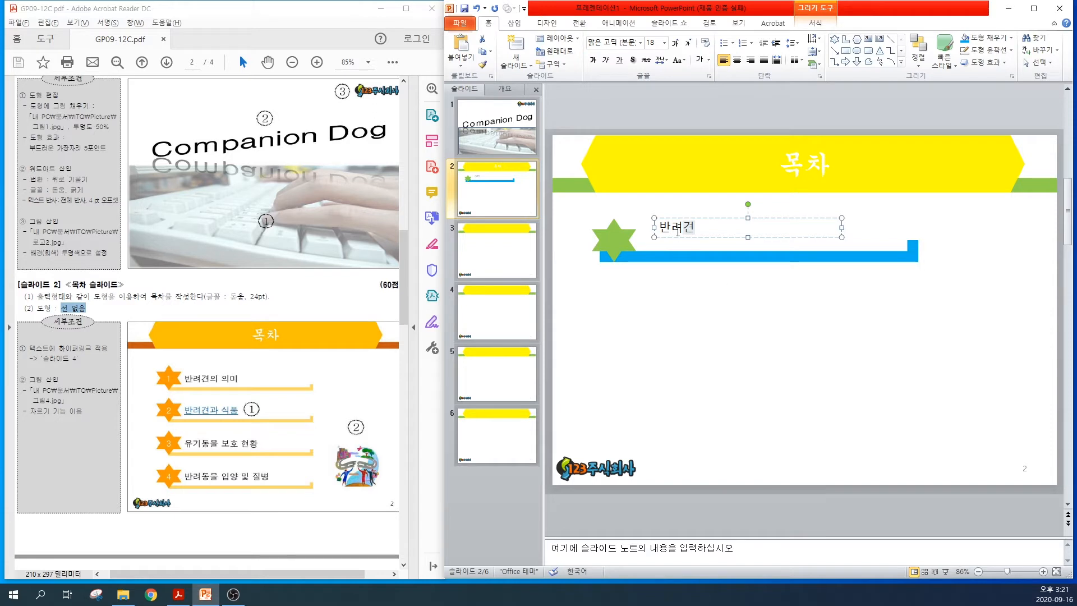
pyautogui.moveTo(700, 217); pyautogui.dragTo(702, 227)
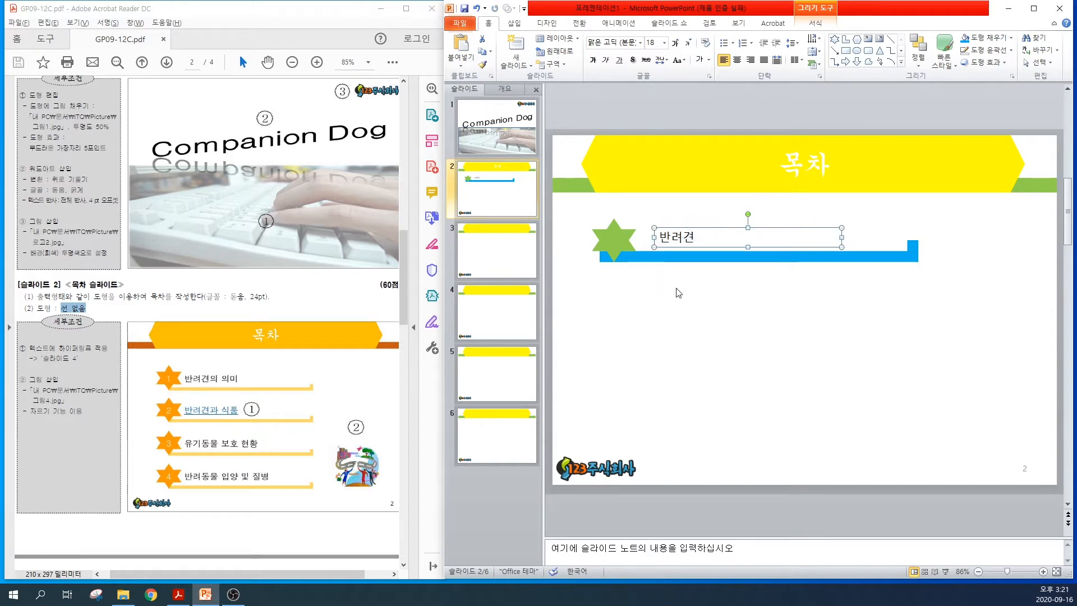
# Duplicate the star, bar and text box row three times below the original to make four aligned rows
pyautogui.moveTo(579, 296); pyautogui.dragTo(955, 214)
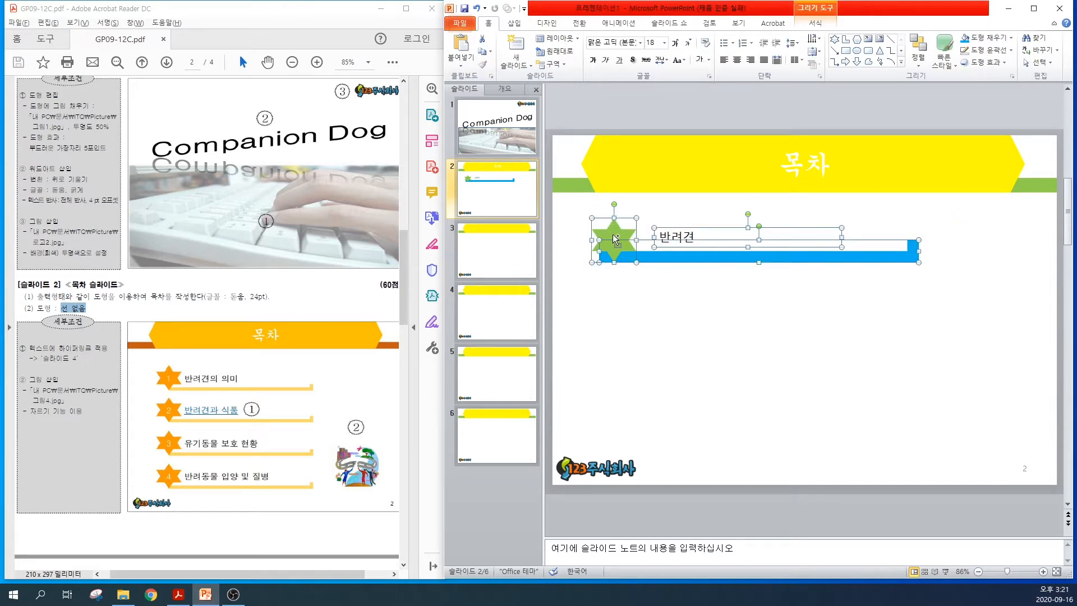
pyautogui.moveTo(615, 238); pyautogui.dragTo(618, 288)
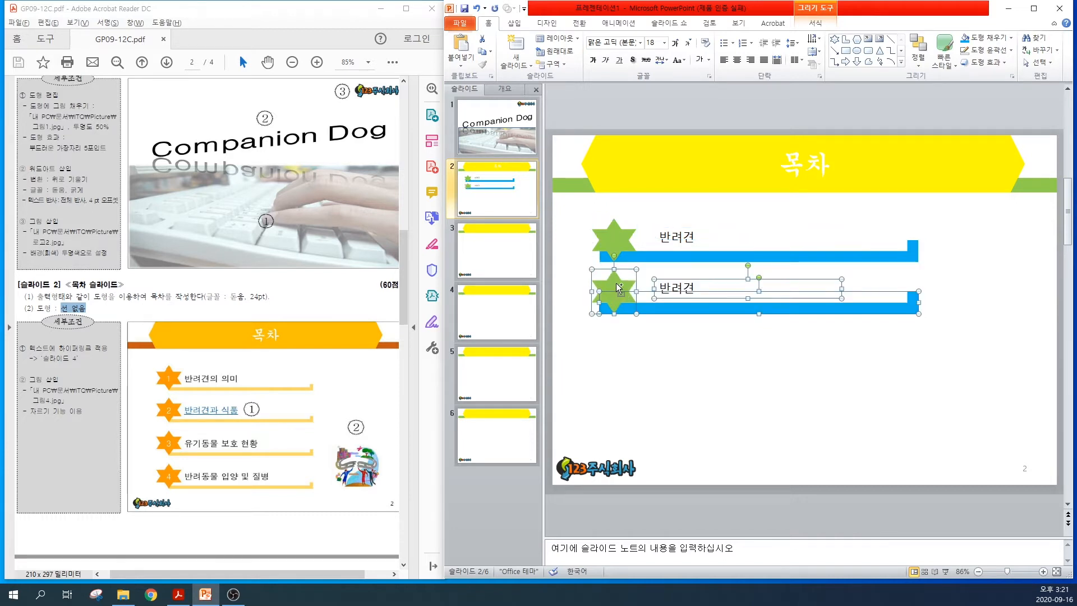
pyautogui.moveTo(617, 290); pyautogui.dragTo(613, 389)
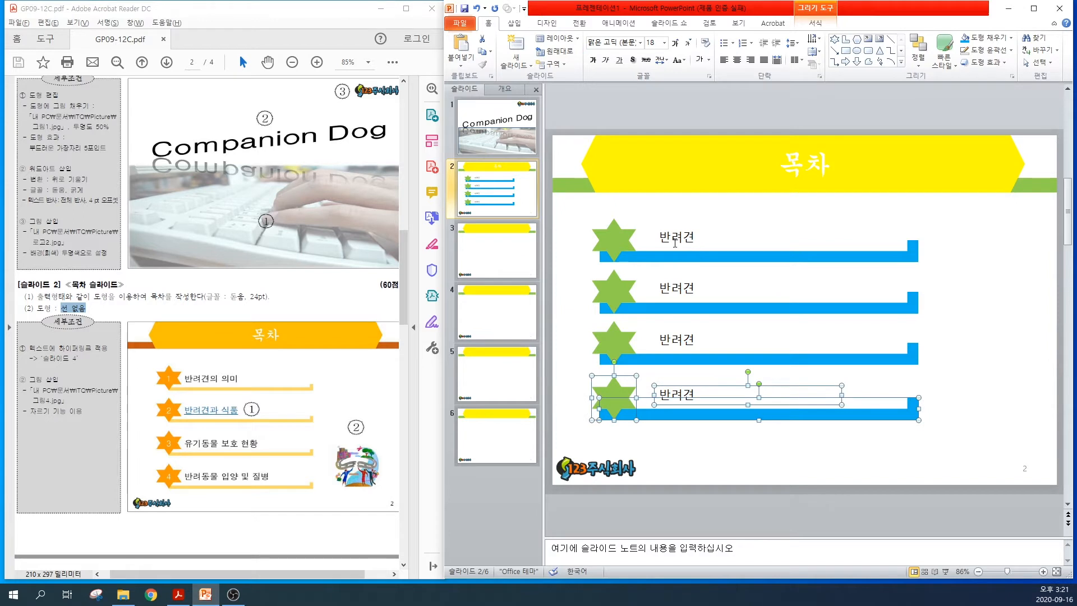
# Change the row texts to "반려견의 의미", "반려견과 식품", "유기동물 보호 현황" and "반려동물 입양 및 질병", and number the stars 1 to 4
pyautogui.click(675, 243)
pyautogui.write('의 의미')
pyautogui.click(696, 288)
pyautogui.write('과 식품')
pyautogui.doubleClick(677, 340)
pyautogui.write('유기동물 보호 현황')
pyautogui.doubleClick(677, 394)
pyautogui.write('반려동물 입양 및 질병')
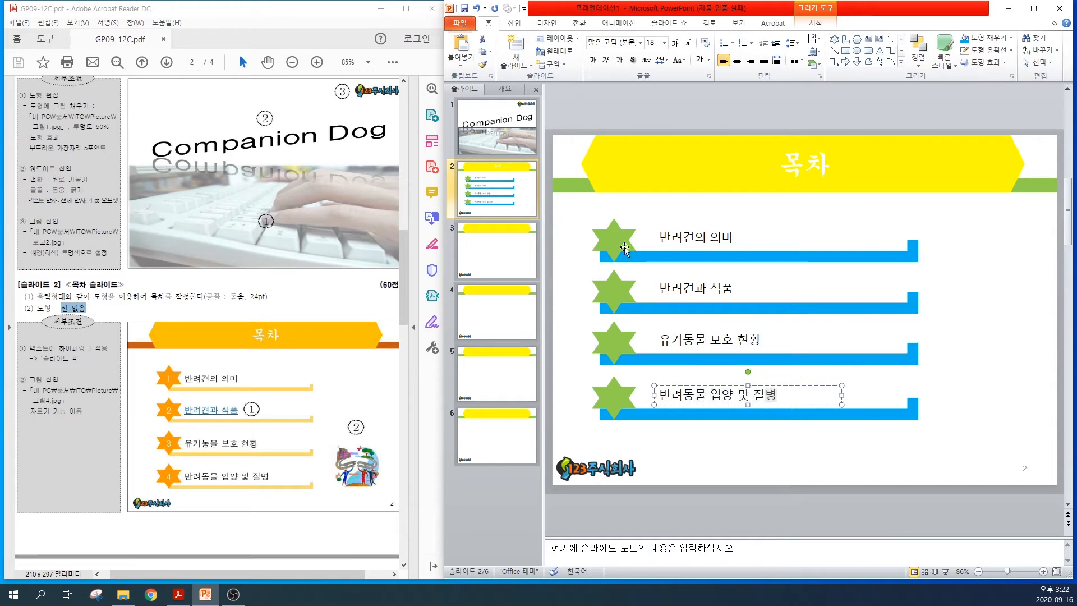
pyautogui.click(561, 206)
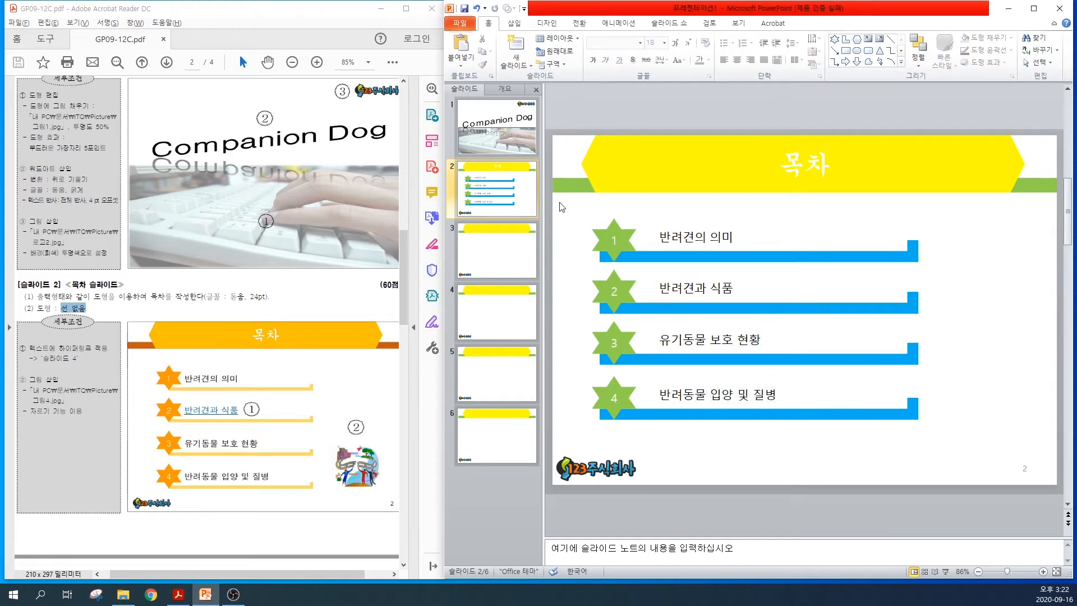
# Set the font of all four table-of-contents rows to 돋움 at 24 pt
pyautogui.moveTo(566, 212)
pyautogui.mouseDown()
pyautogui.moveTo(817, 377)
pyautogui.moveTo(965, 449)
pyautogui.mouseUp()
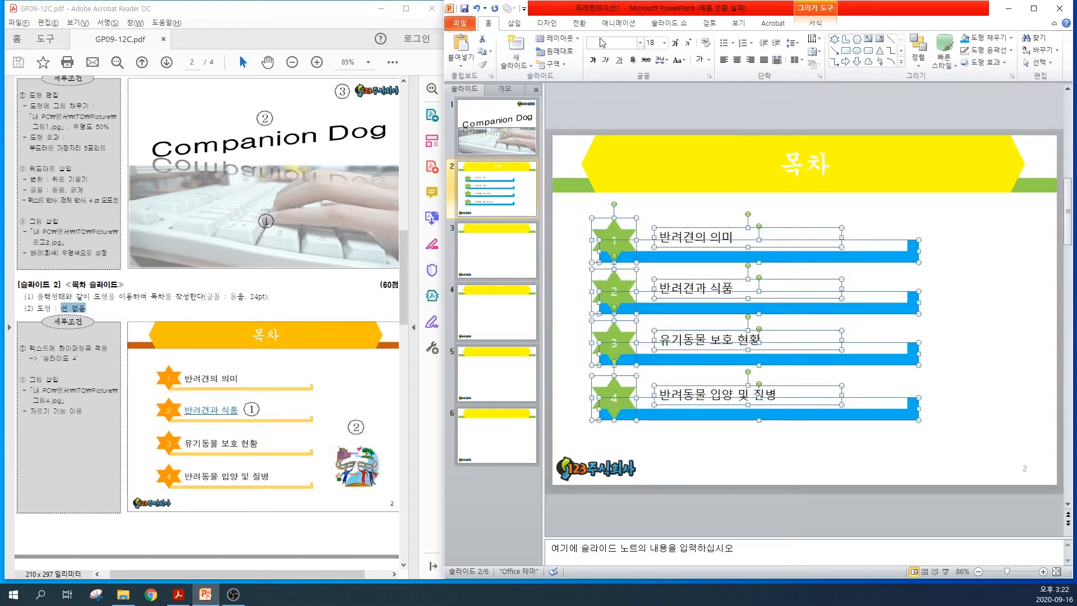
pyautogui.click(605, 42)
pyautogui.write('돋움')
pyautogui.click(675, 43)
pyautogui.click(674, 43)
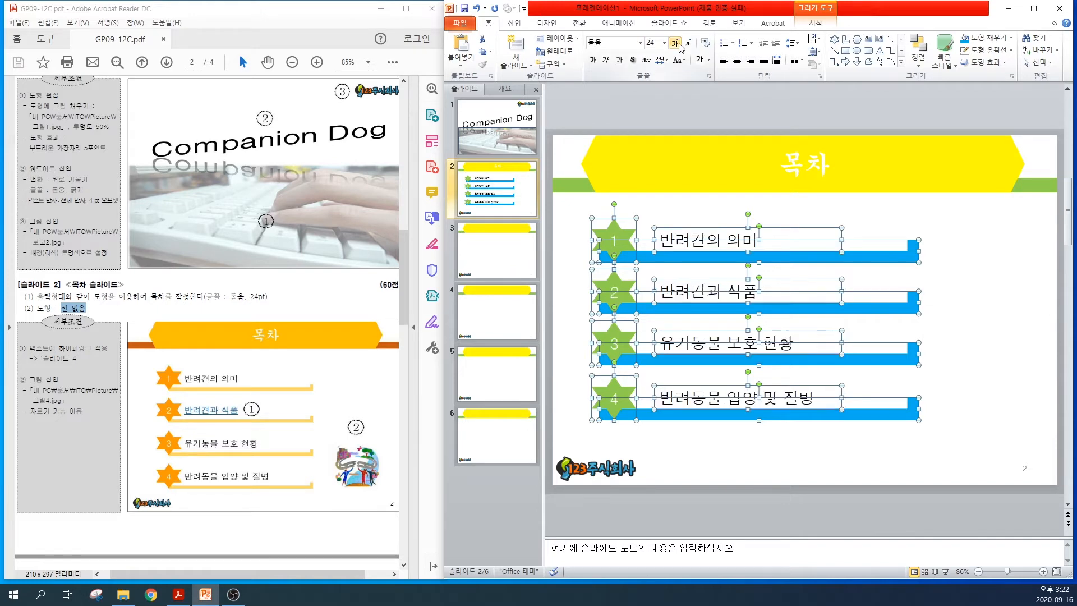
pyautogui.click(792, 437)
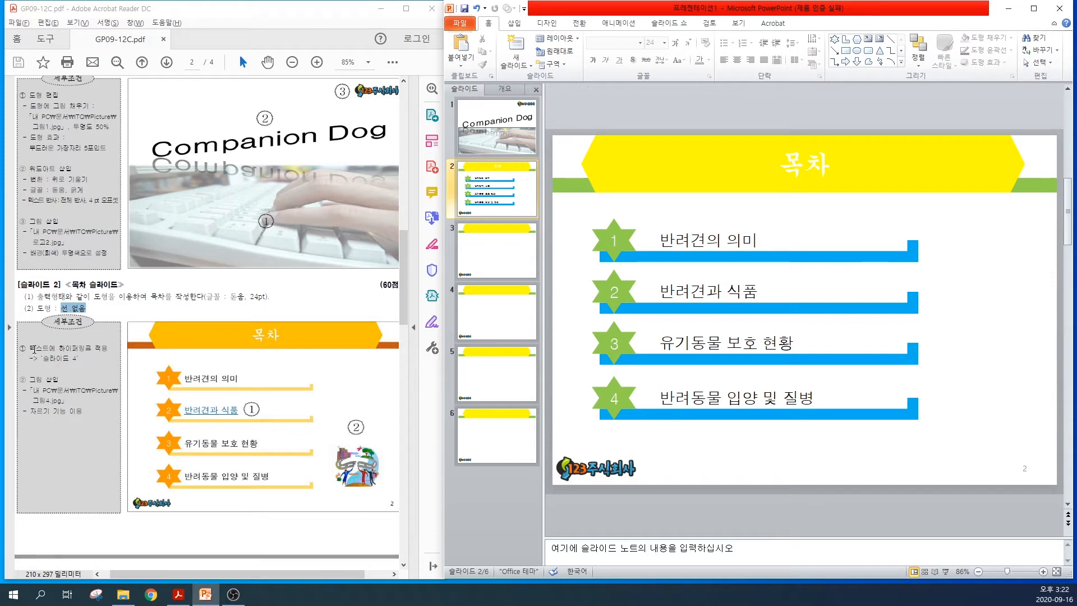
# Hyperlink the "반려견과 식품" text to slide 4 of the current document, as the PDF requires
pyautogui.moveTo(59, 348); pyautogui.dragTo(79, 359)
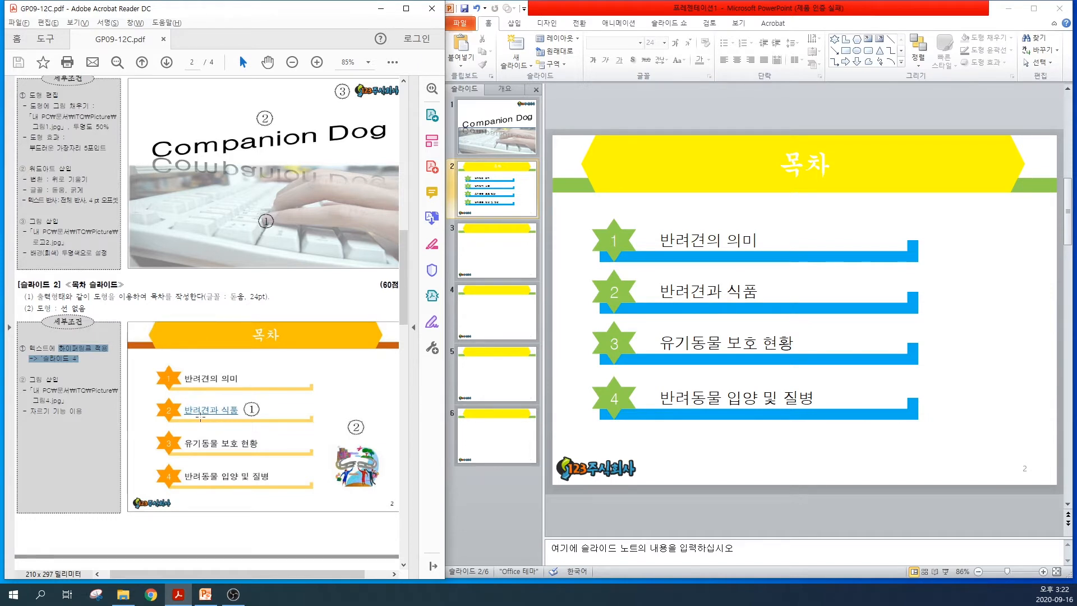
pyautogui.click(669, 292)
pyautogui.moveTo(660, 292); pyautogui.dragTo(761, 292)
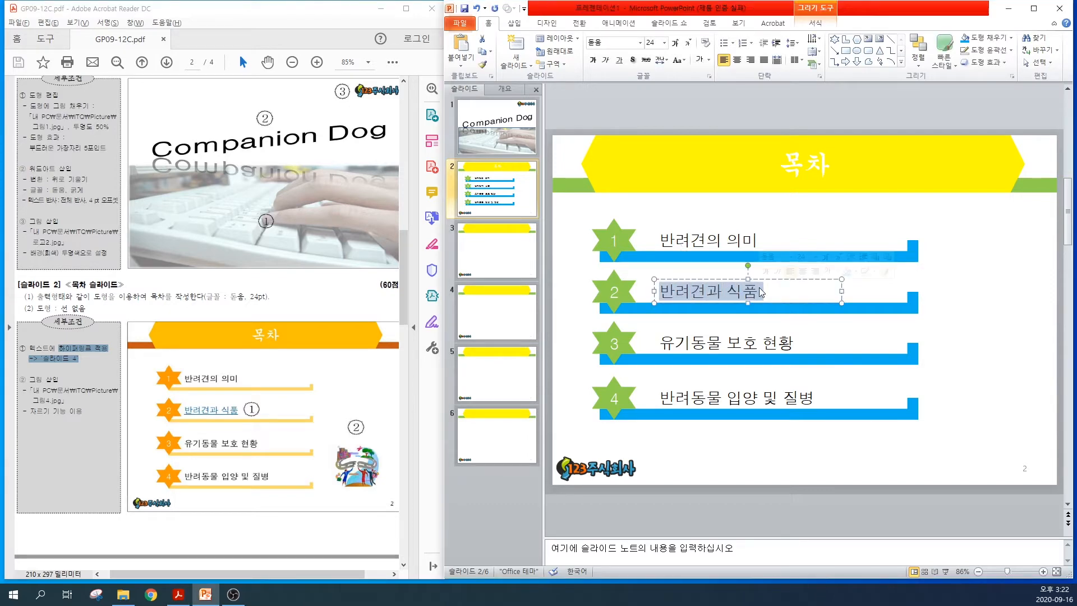
pyautogui.click(515, 25)
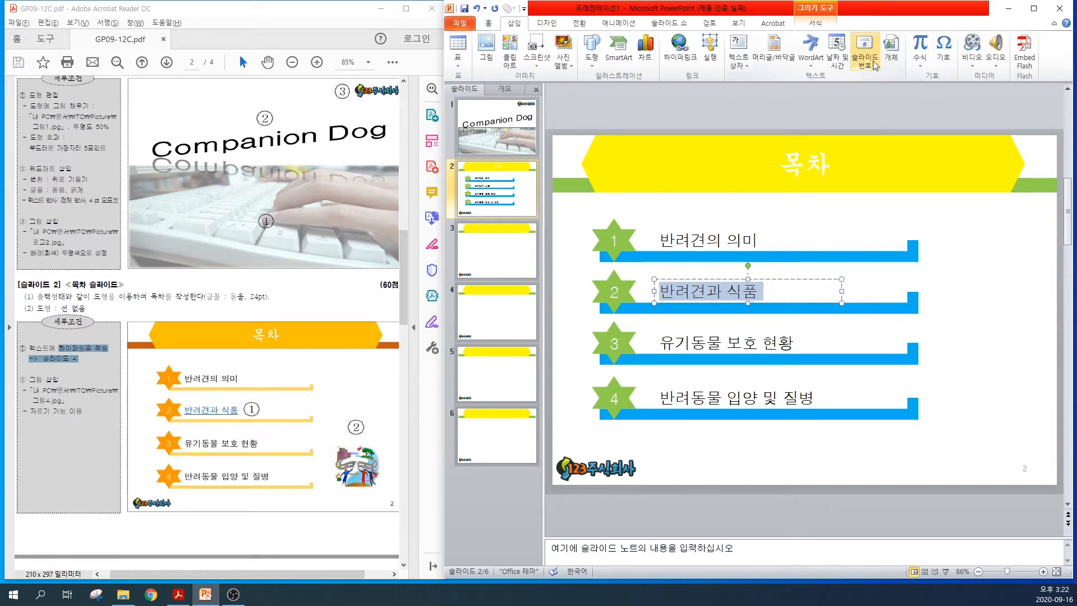
pyautogui.click(687, 65)
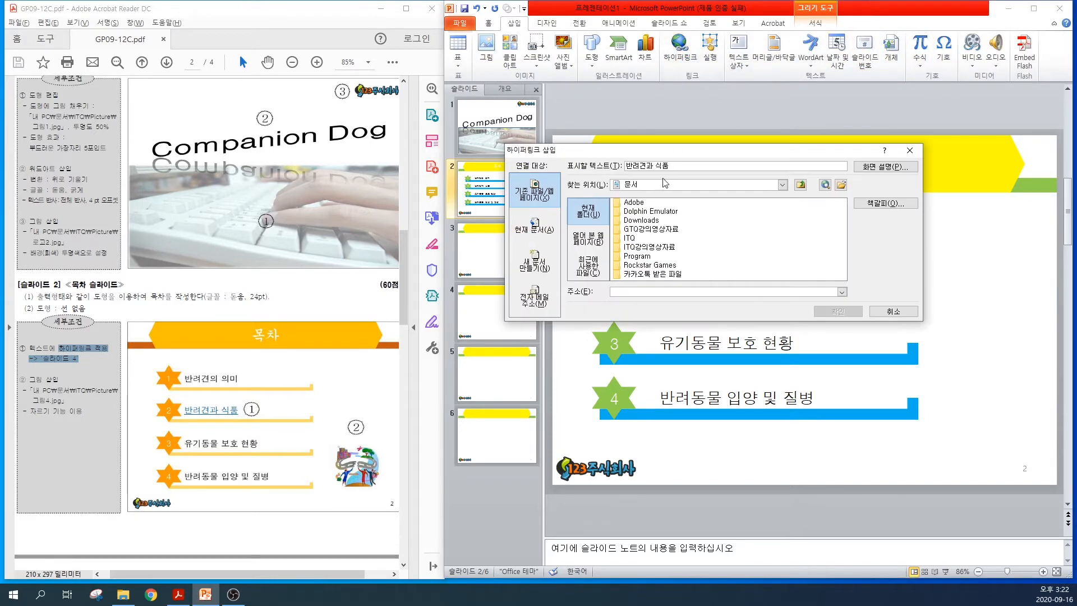
pyautogui.moveTo(640, 154); pyautogui.dragTo(675, 162)
pyautogui.click(574, 238)
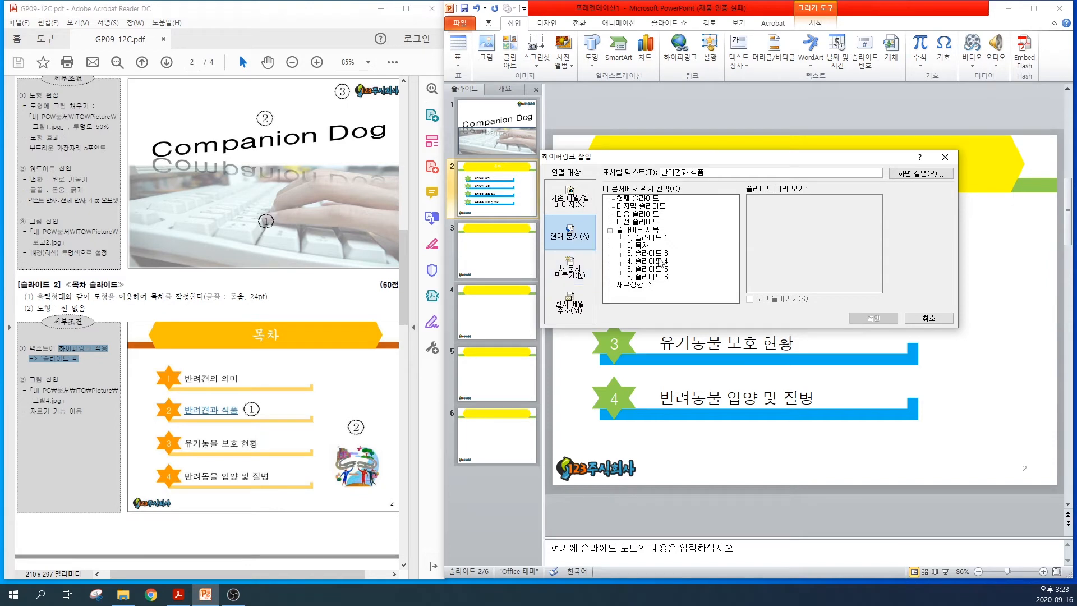
pyautogui.click(651, 262)
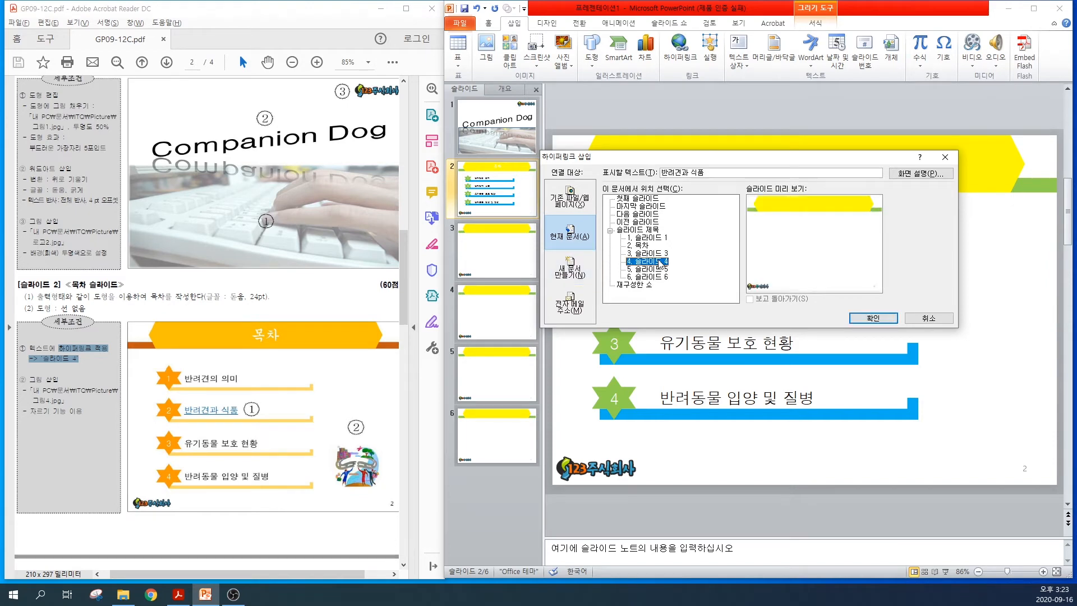
pyautogui.click(873, 318)
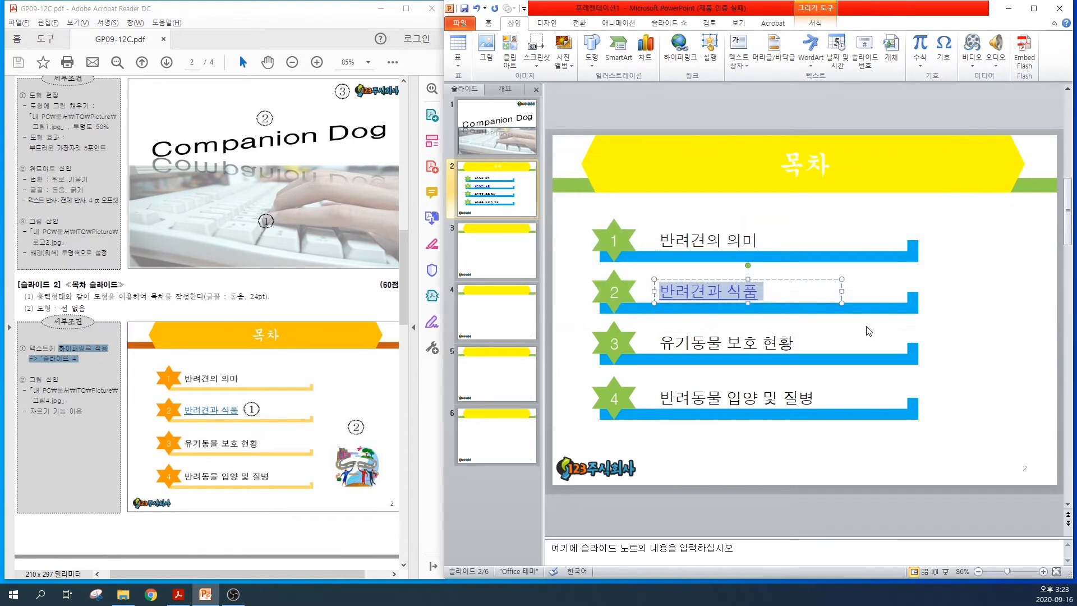
pyautogui.click(953, 302)
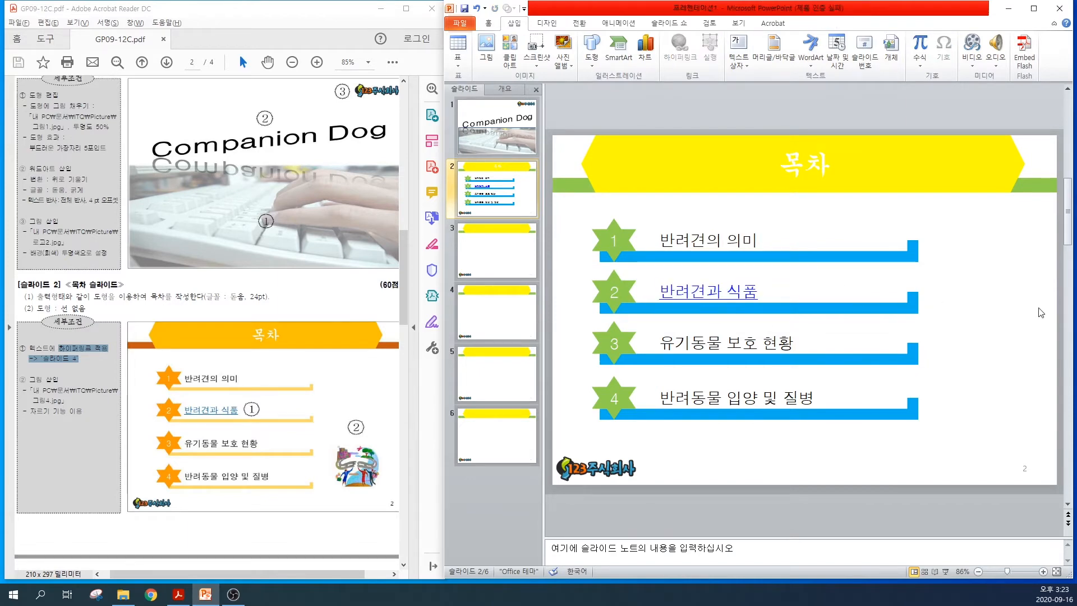
# Insert the picture 그림4 from the ITQ Picture folder on slide 2
pyautogui.click(486, 46)
pyautogui.click(809, 243)
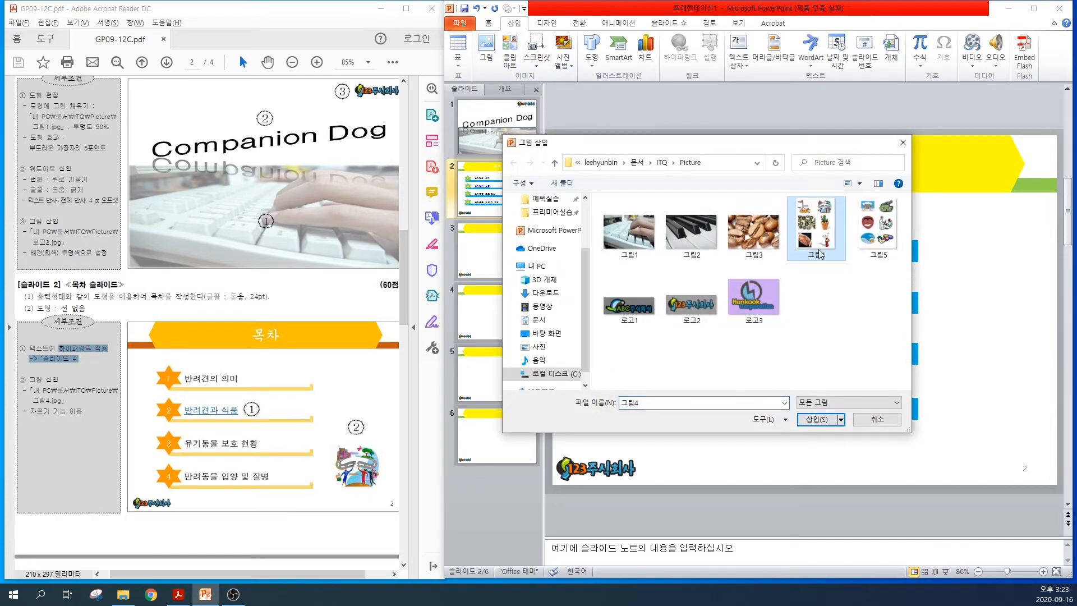
pyautogui.click(817, 419)
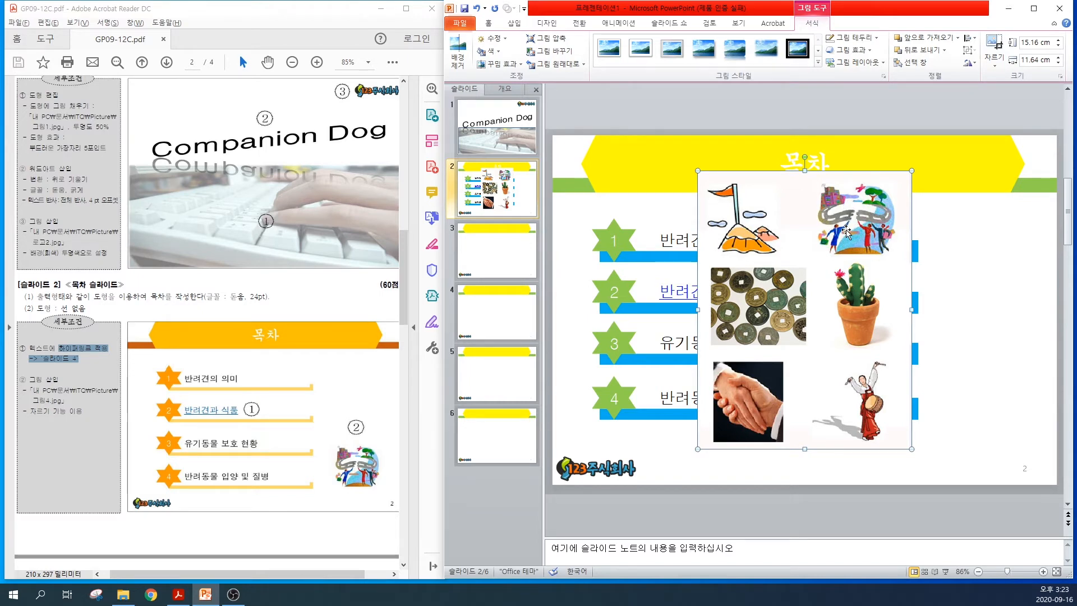
pyautogui.press('ctrl')
pyautogui.press('ctrl')
pyautogui.press('ctrl')
pyautogui.press('ctrl')
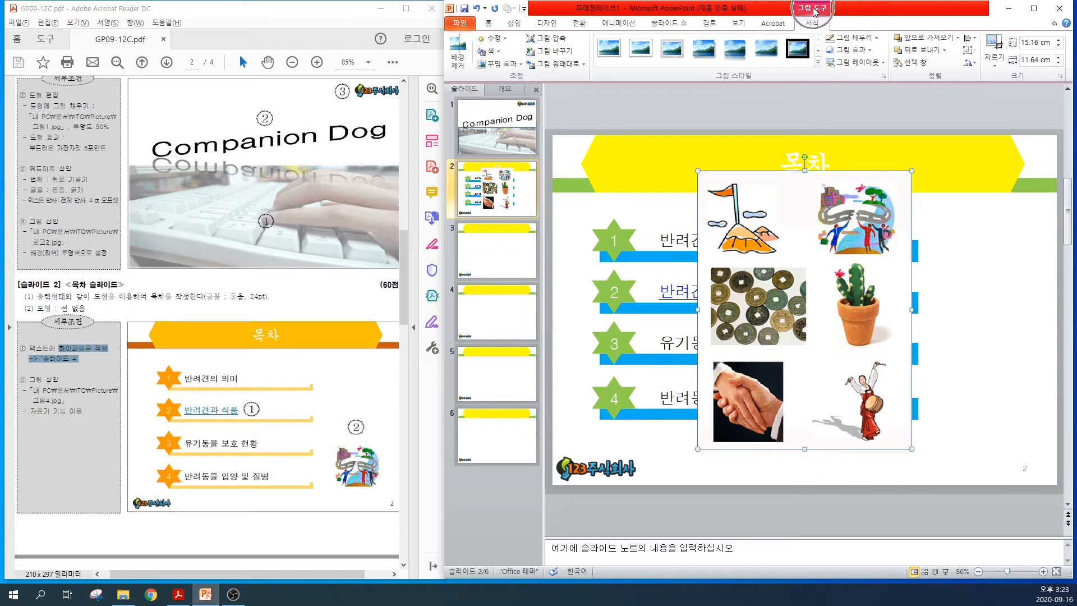